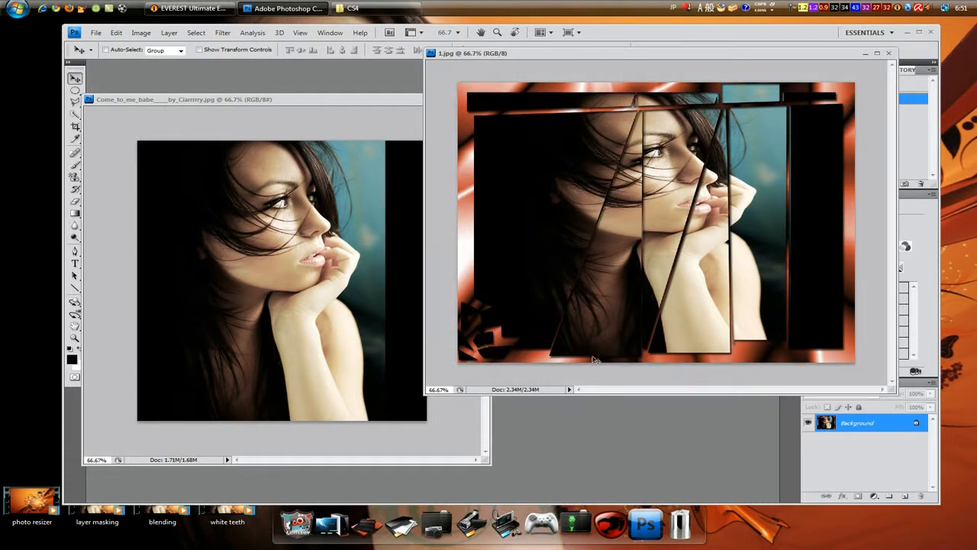
# Create a new document from the 1024 px X 800 px preset and float its window beside the portrait photo
pyautogui.click(865, 54)
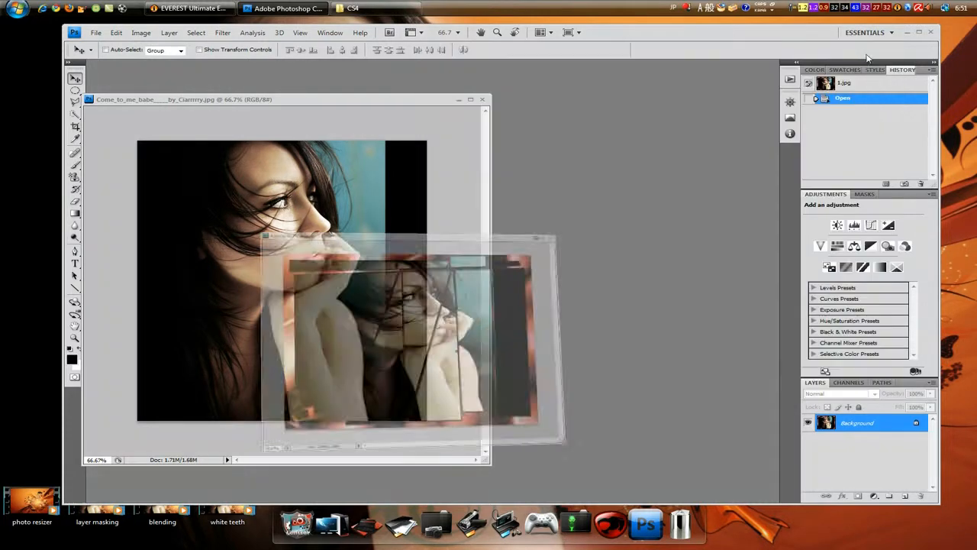
pyautogui.hotkey('ctrl', 'a')
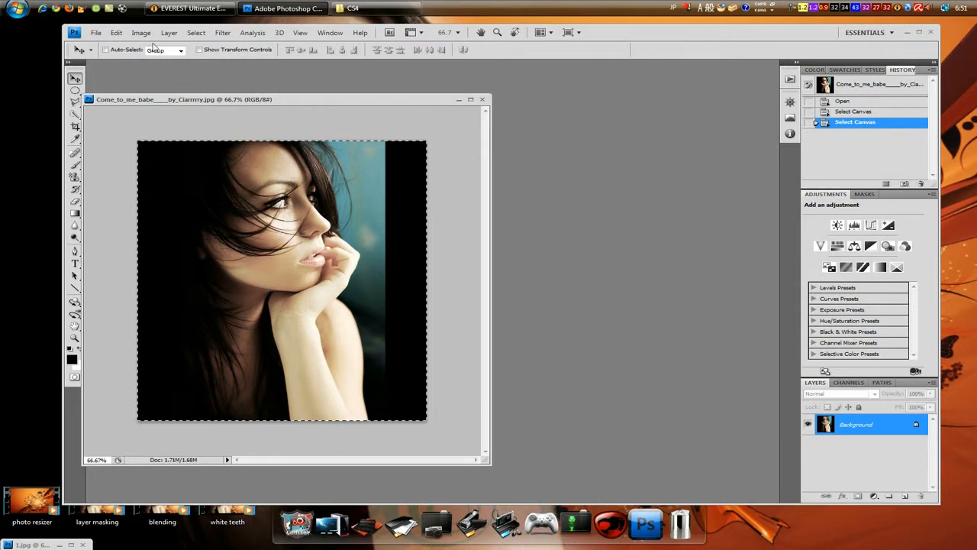
pyautogui.click(96, 32)
pyautogui.click(115, 45)
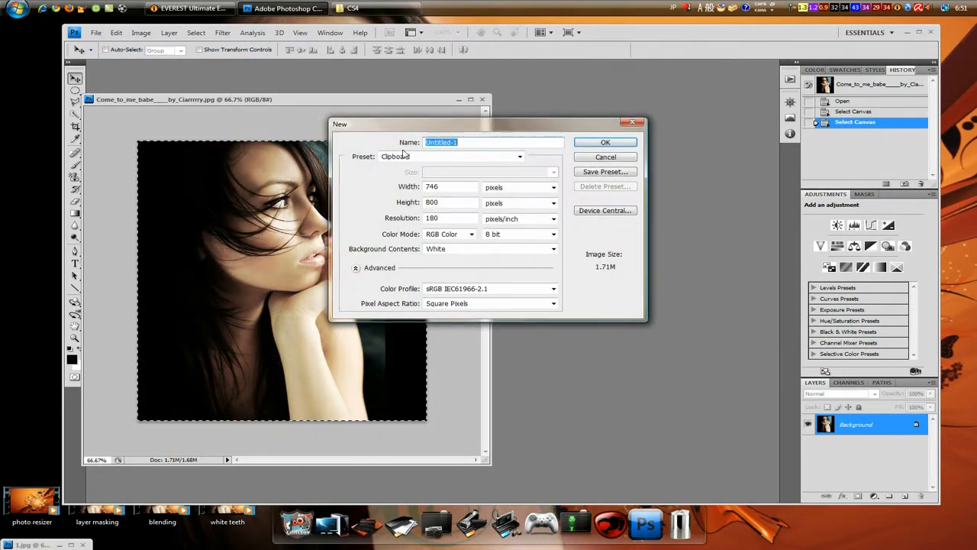
pyautogui.click(519, 157)
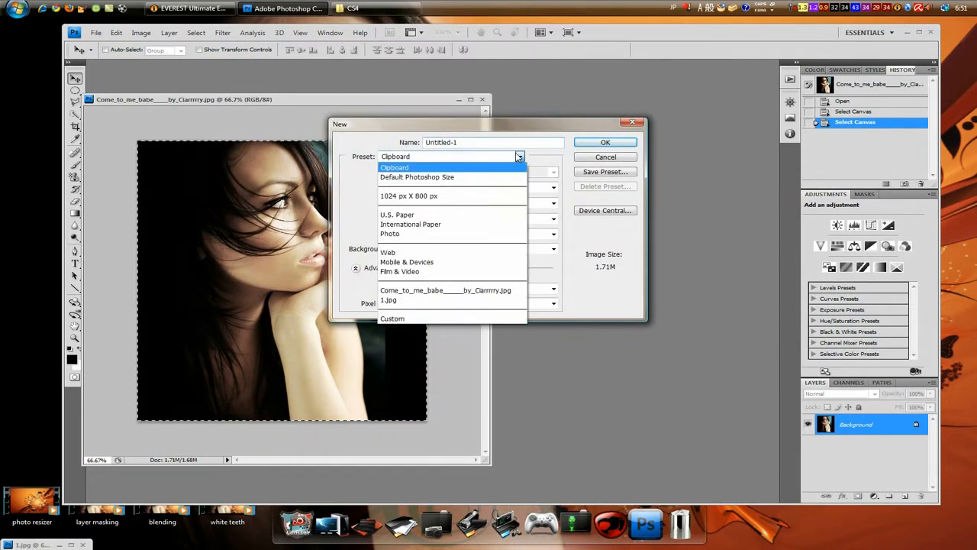
pyautogui.click(506, 195)
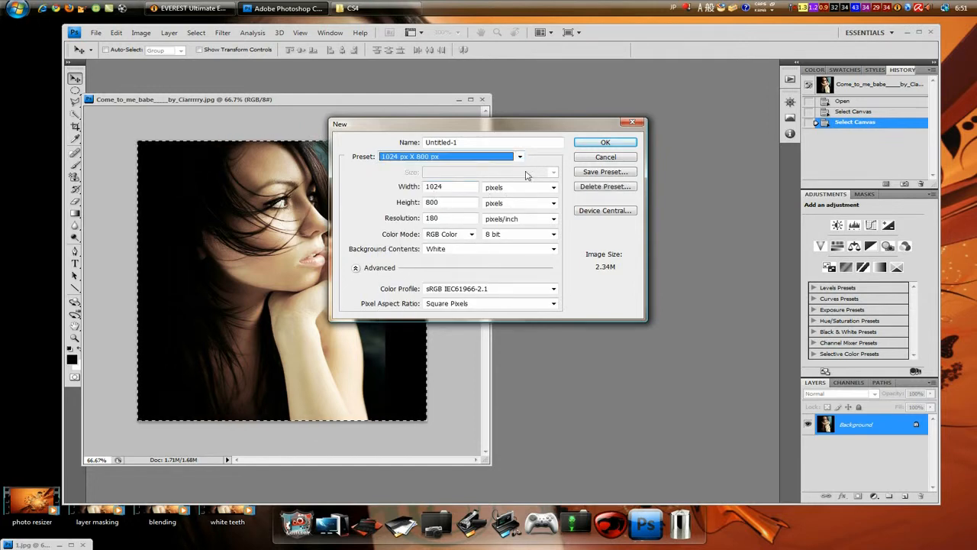
pyautogui.click(592, 143)
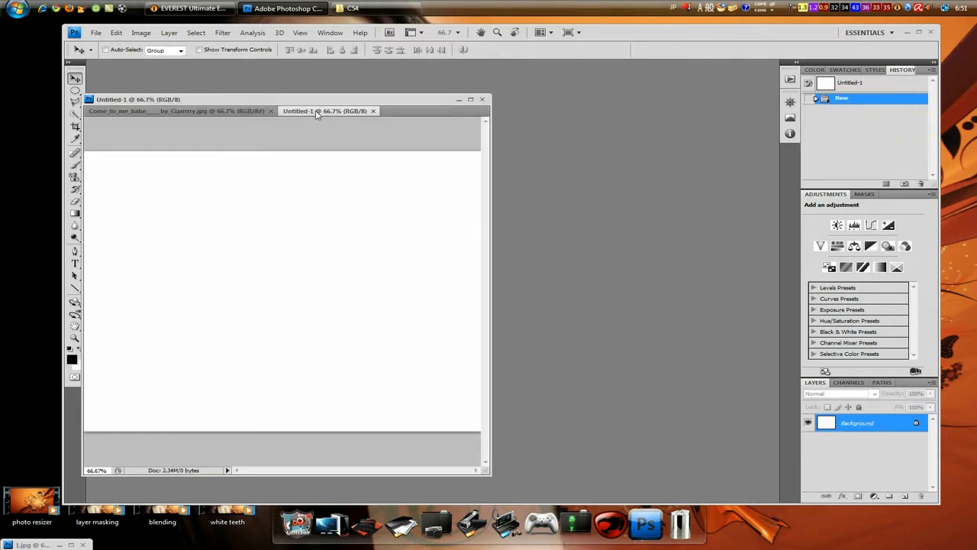
pyautogui.moveTo(316, 110); pyautogui.dragTo(598, 112)
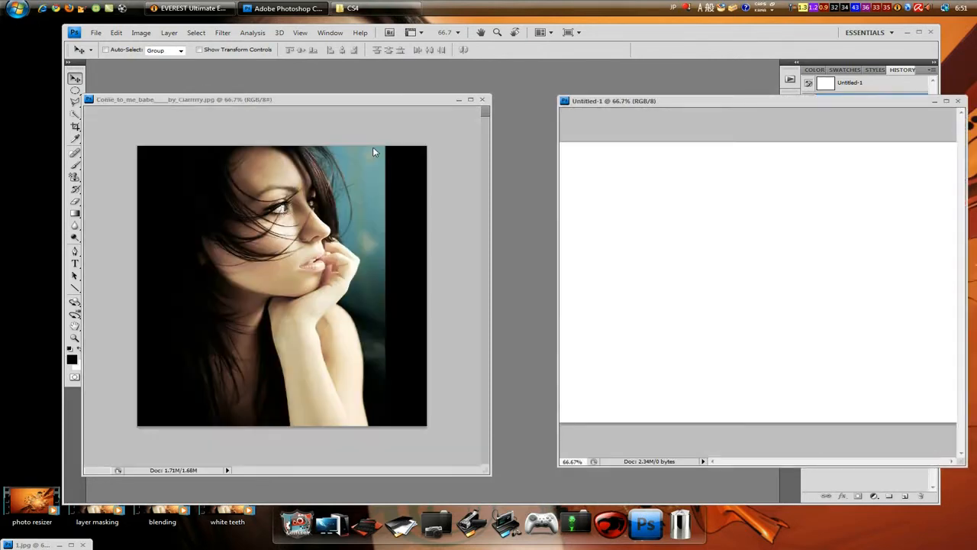
# Copy the entire portrait photo and paste it into the new blank document
pyautogui.click(372, 152)
pyautogui.hotkey('ctrl', 'a')
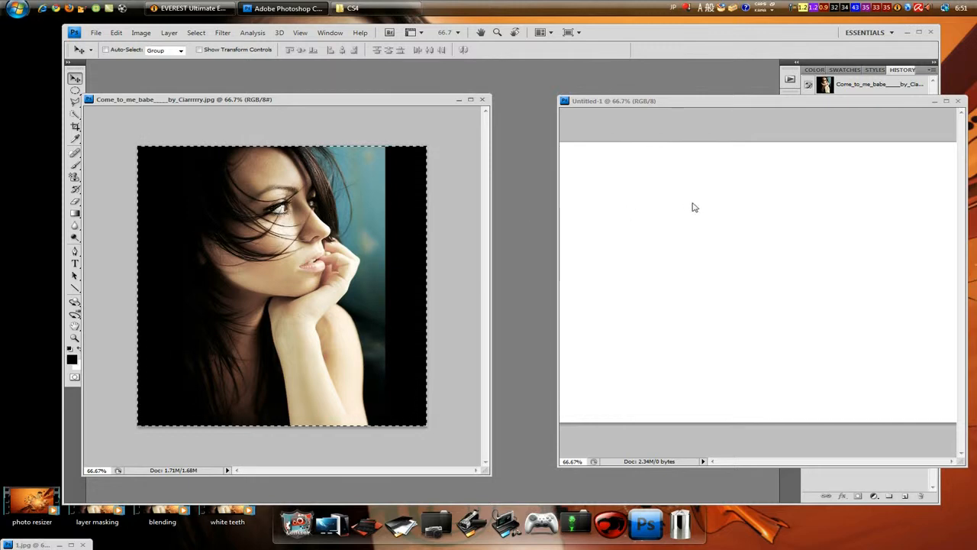
pyautogui.click(738, 229)
pyautogui.hotkey('ctrl', 'v')
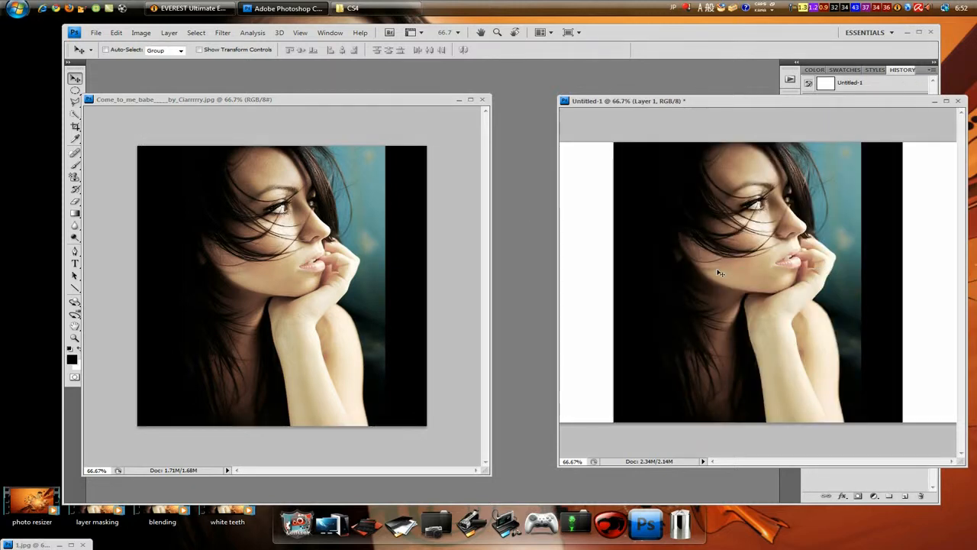
# Minimize the source photo and stretch the pasted portrait horizontally to about 137.3% so it spans the full canvas width
pyautogui.hotkey('ctrl', 't')
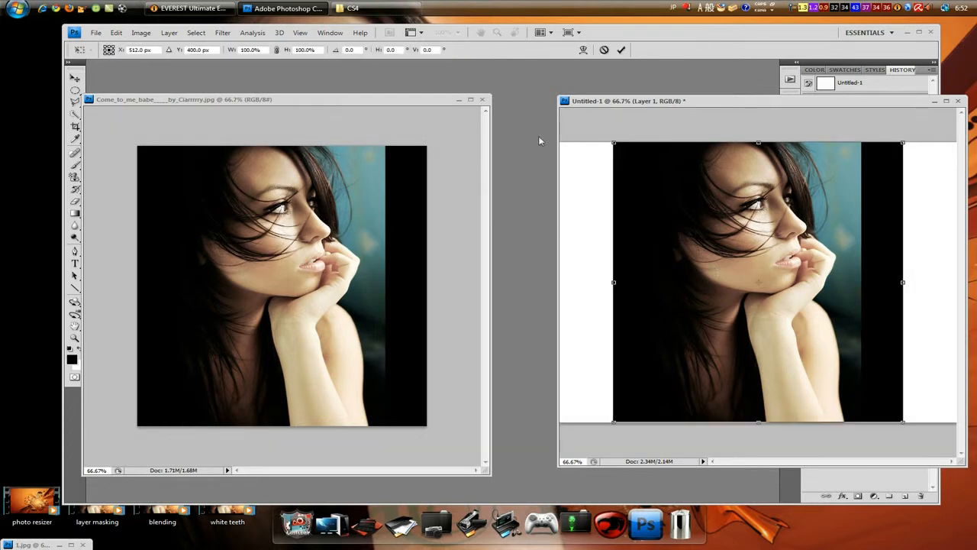
pyautogui.click(458, 100)
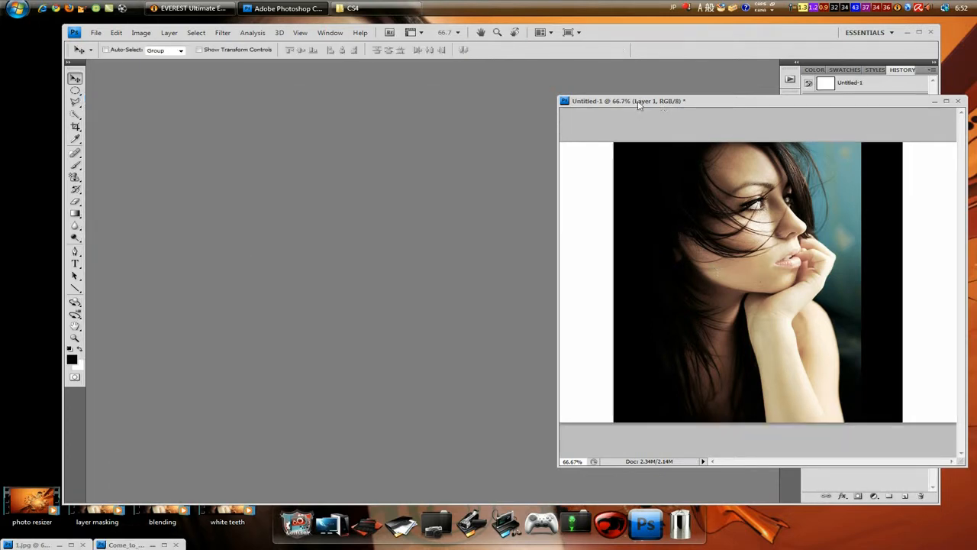
pyautogui.moveTo(676, 106); pyautogui.dragTo(384, 105)
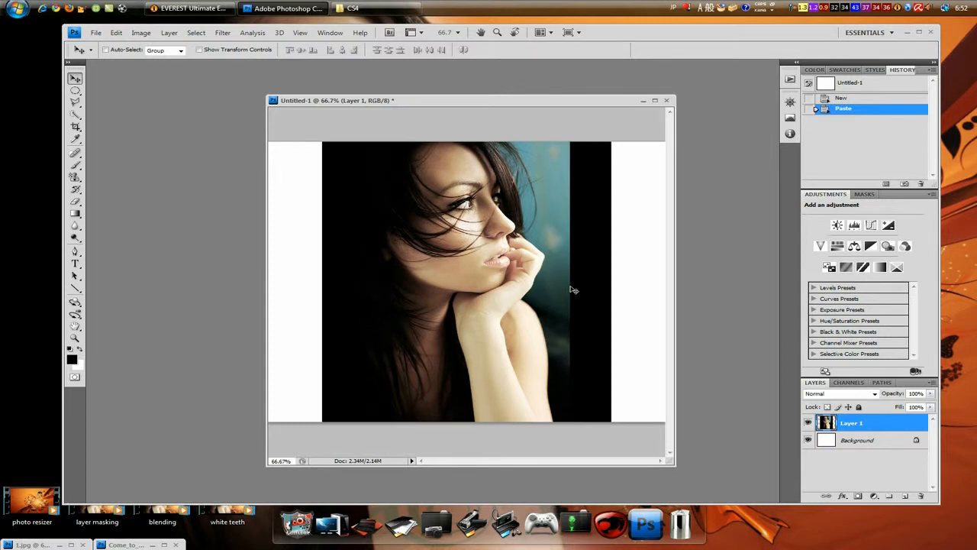
pyautogui.hotkey('ctrl', 't')
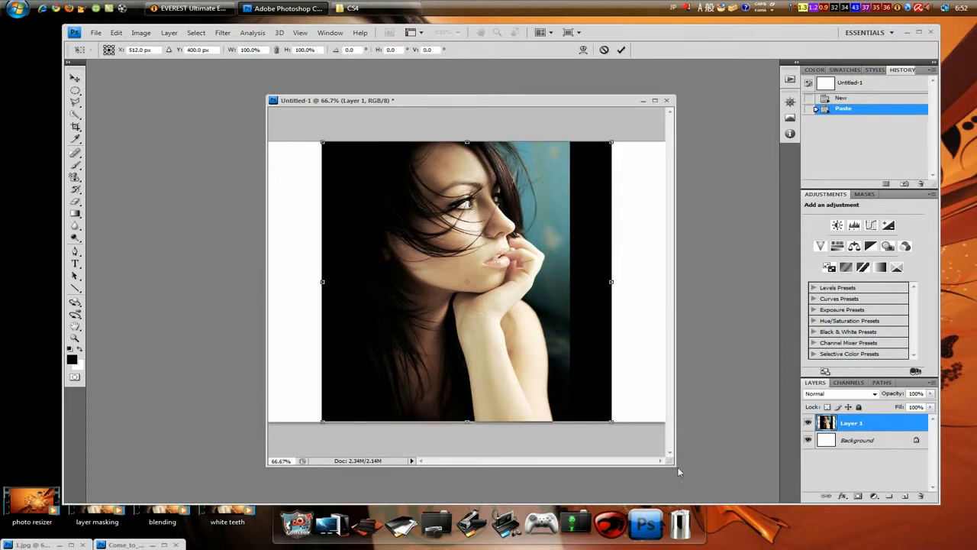
pyautogui.moveTo(668, 460); pyautogui.dragTo(764, 482)
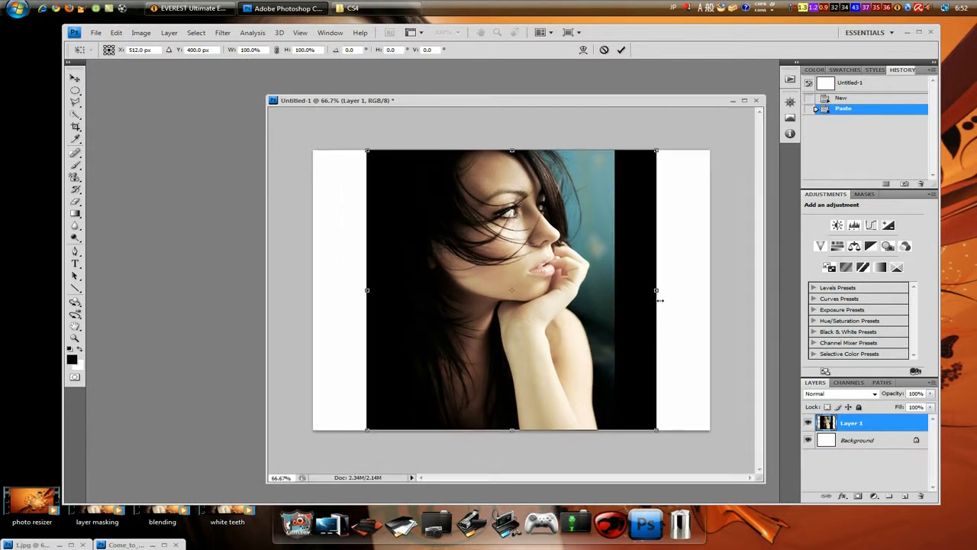
pyautogui.moveTo(657, 290); pyautogui.dragTo(710, 290)
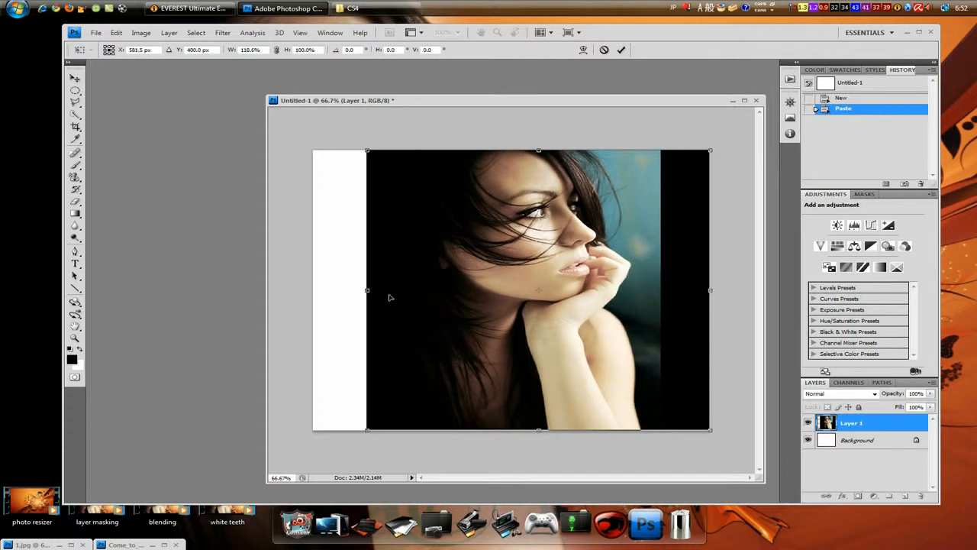
pyautogui.moveTo(368, 290); pyautogui.dragTo(313, 291)
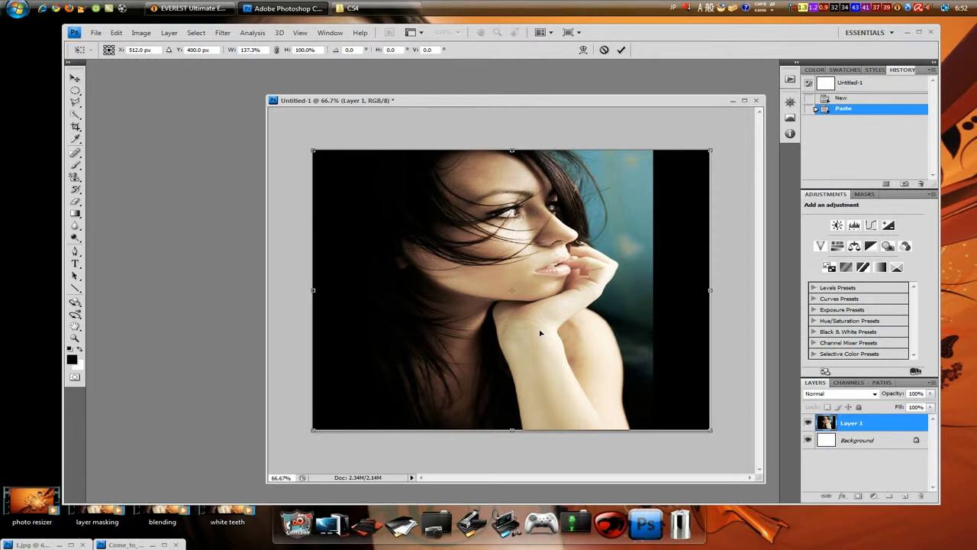
pyautogui.press('Return')
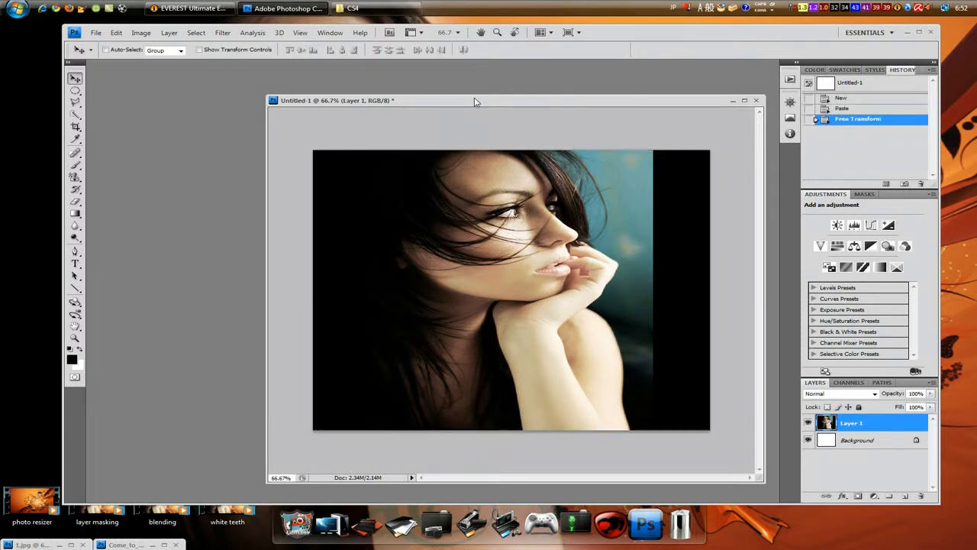
pyautogui.moveTo(565, 103); pyautogui.dragTo(485, 92)
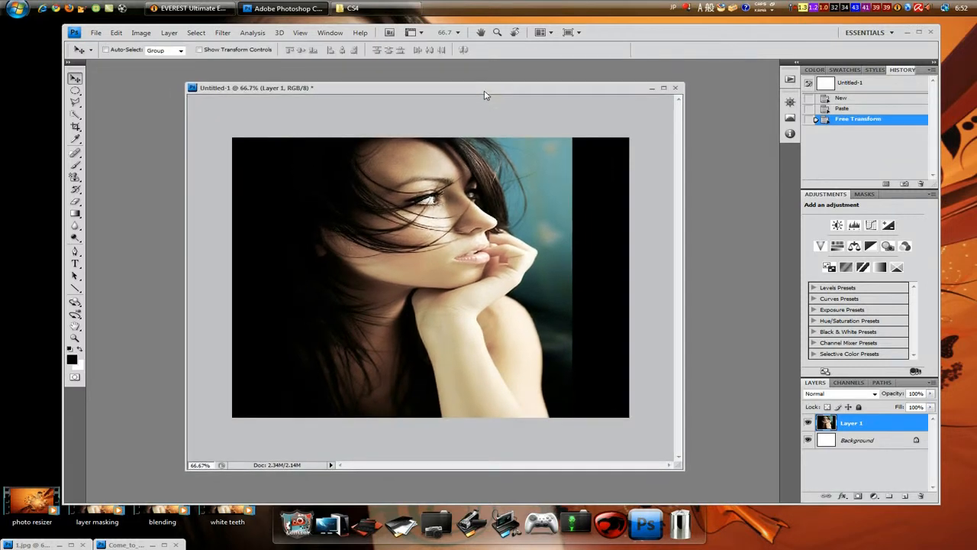
# Hide the white Background layer and merge it with Layer 1 into a single layer
pyautogui.click(828, 441)
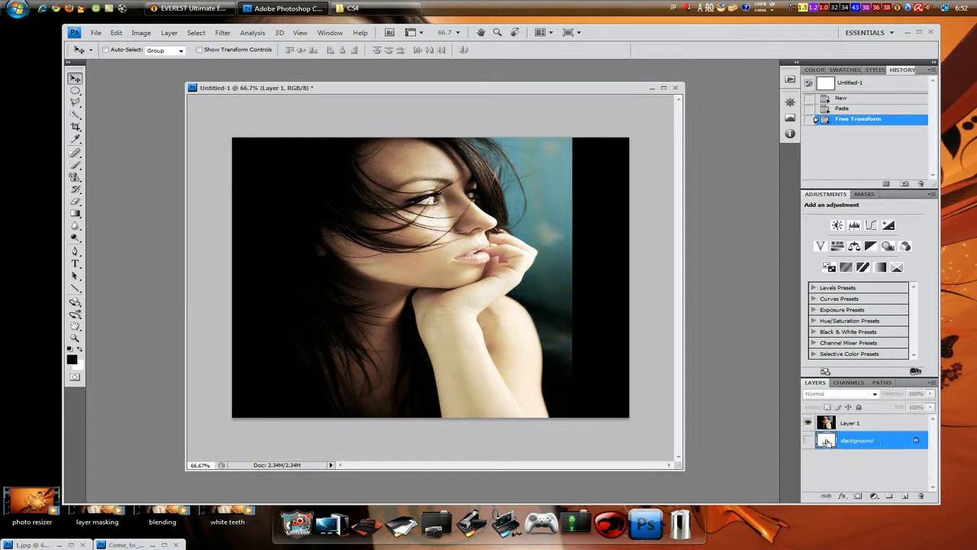
pyautogui.rightClick(828, 441)
pyautogui.click(846, 469)
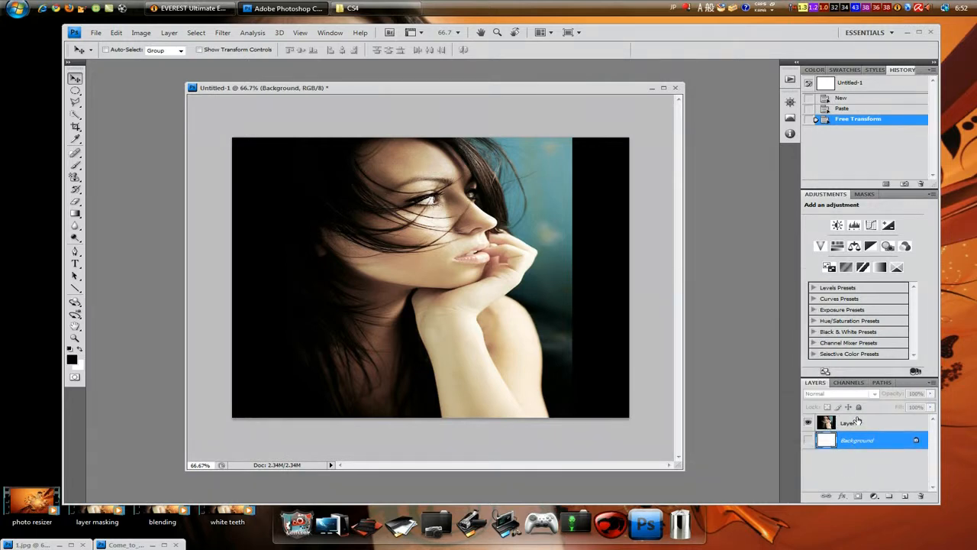
pyautogui.click(859, 422)
pyautogui.keyDown('shift'); pyautogui.click(850, 441); pyautogui.keyUp('shift')
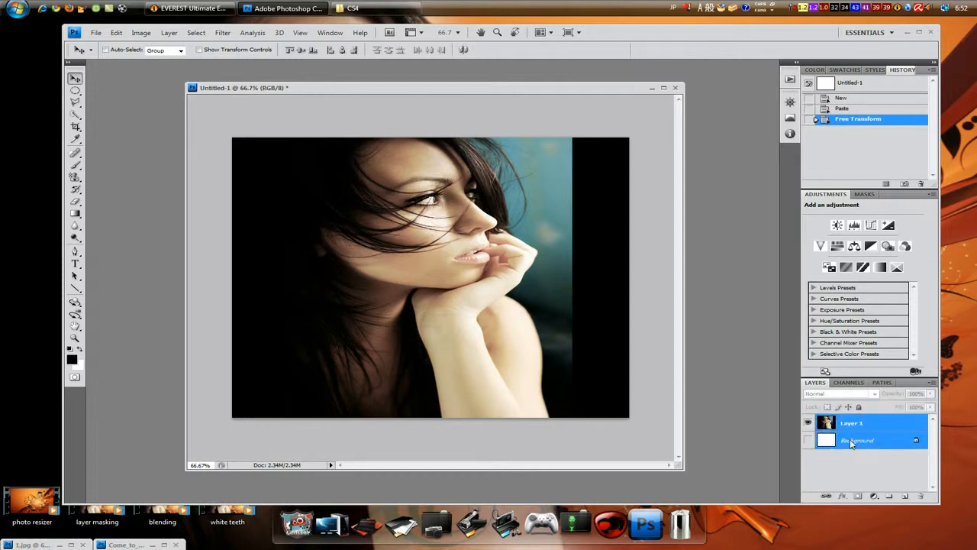
pyautogui.rightClick(851, 442)
pyautogui.click(767, 504)
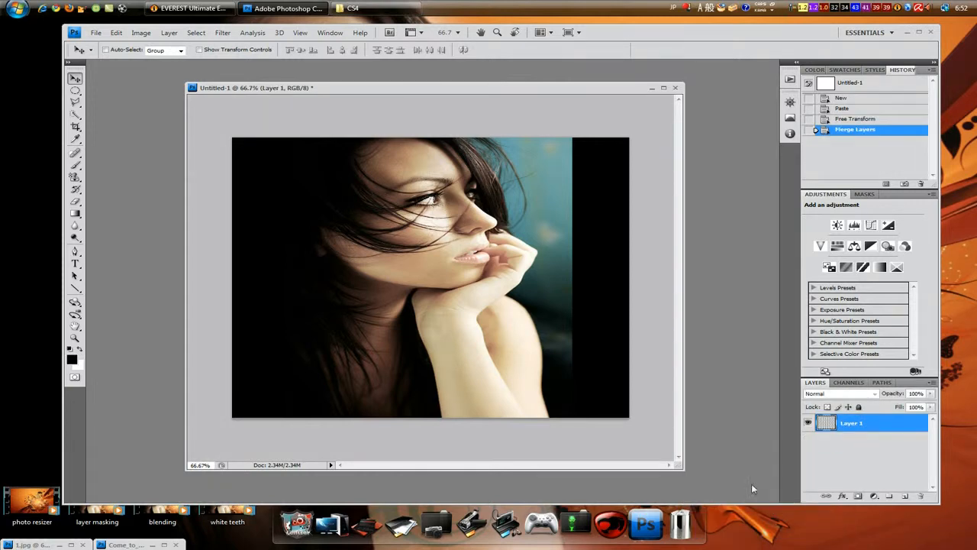
# Enlarge the canvas relatively by 2.5 cm in width and 2.5 cm in height, anchored at the centre
pyautogui.click(141, 32)
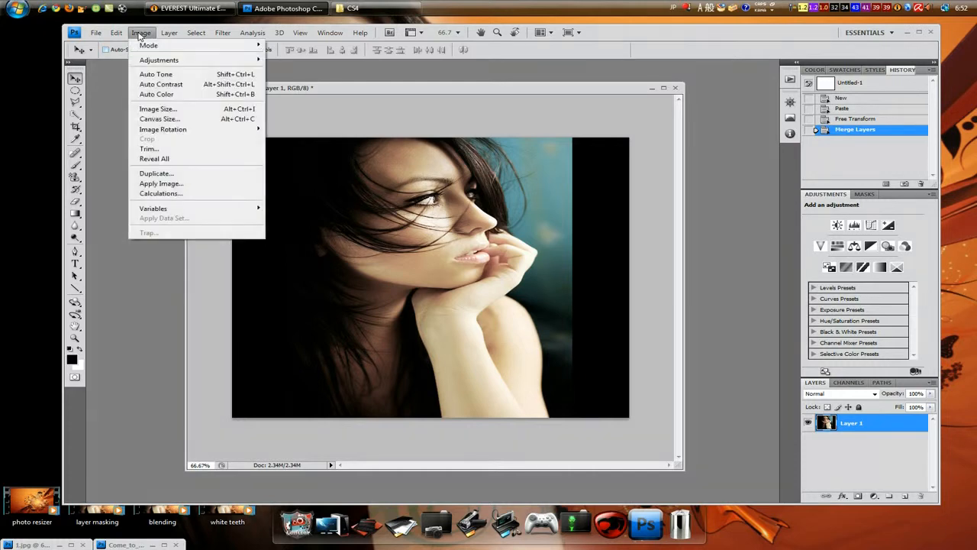
pyautogui.click(162, 120)
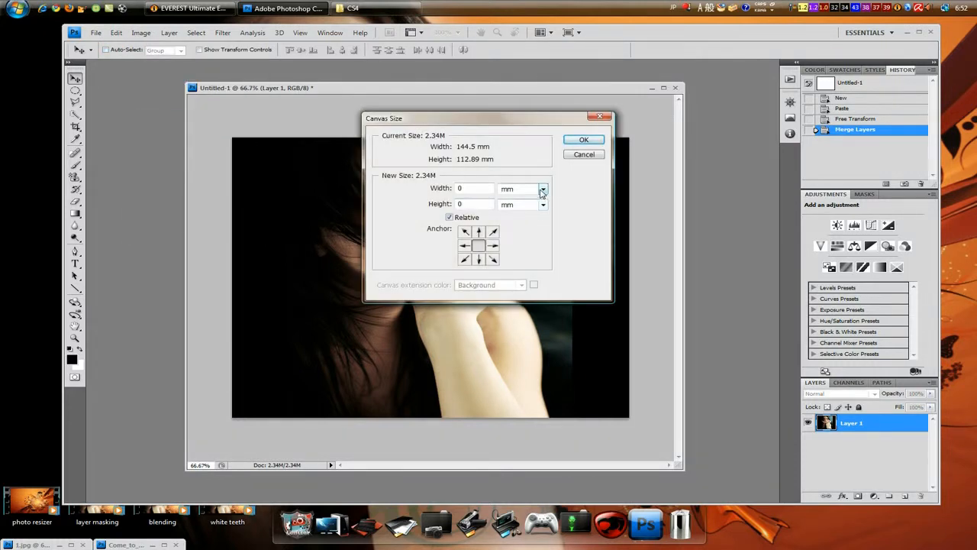
pyautogui.click(542, 191)
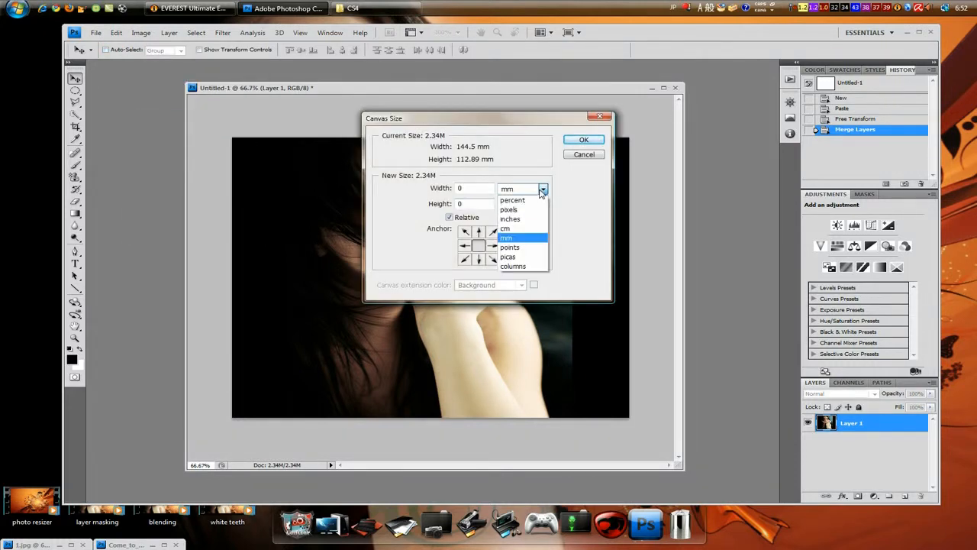
pyautogui.click(510, 229)
pyautogui.click(534, 204)
pyautogui.click(522, 245)
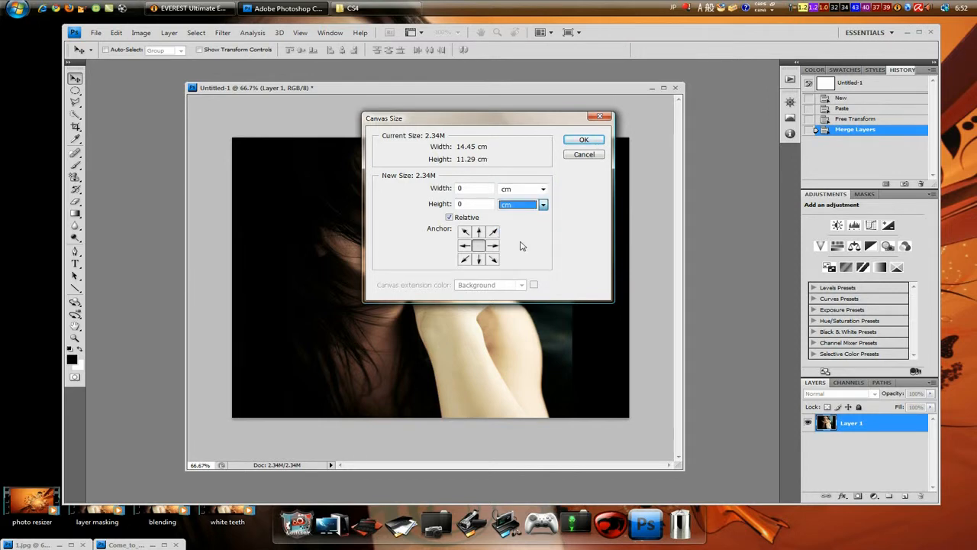
pyautogui.doubleClick(462, 188)
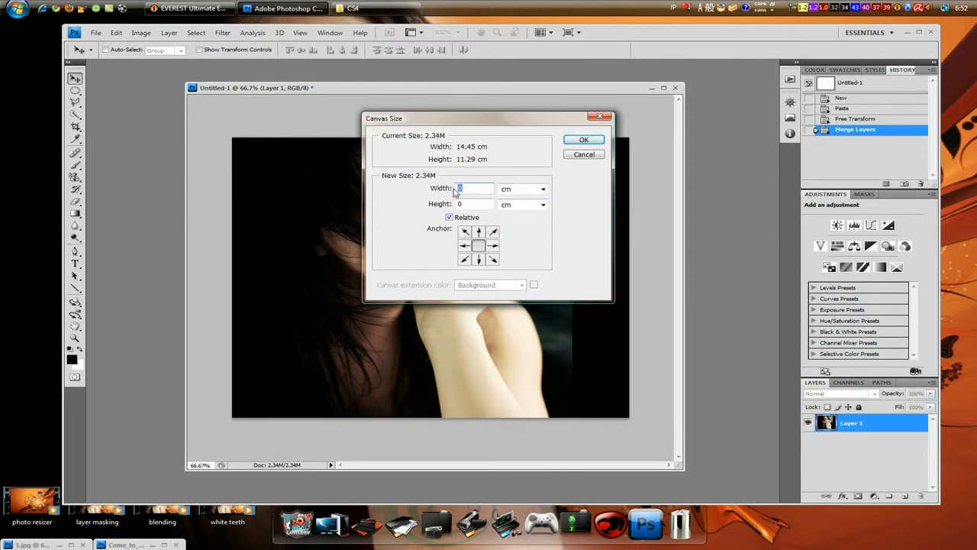
pyautogui.write('2.5')
pyautogui.press('Tab')
pyautogui.write('2.5')
pyautogui.press('Return')
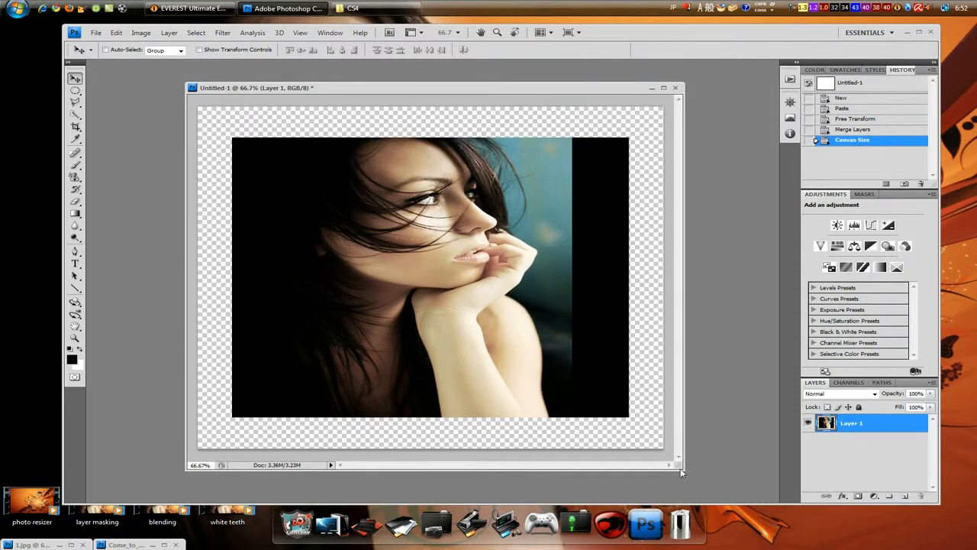
pyautogui.moveTo(682, 473); pyautogui.dragTo(684, 468)
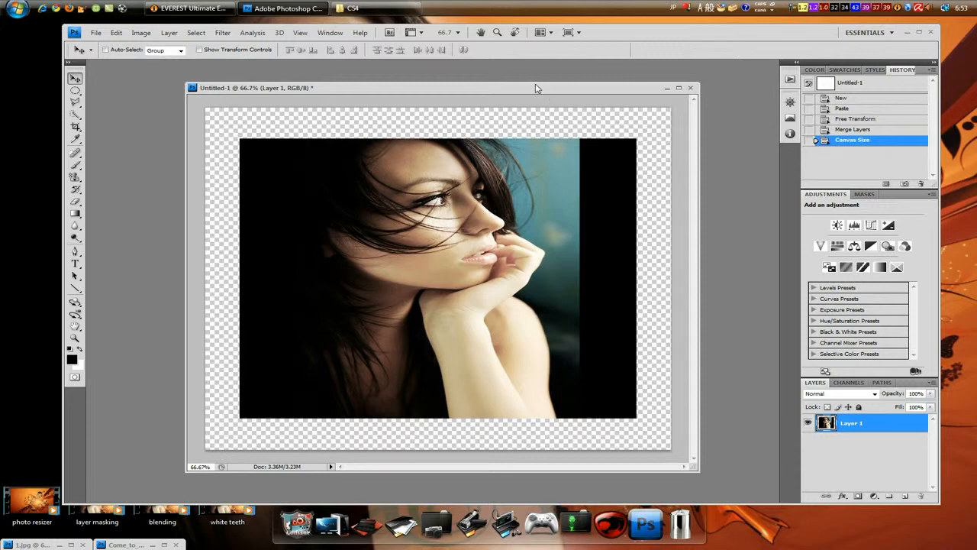
pyautogui.moveTo(536, 88); pyautogui.dragTo(514, 83)
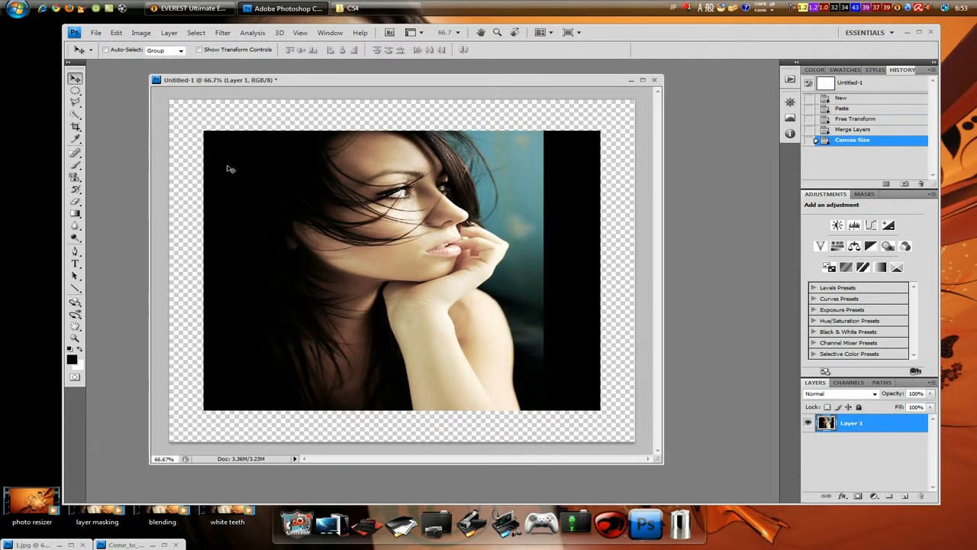
# Select the black strip at the photo's right edge with the Polygonal Lasso and shift it slightly right, leaving a narrow gap
pyautogui.click(76, 103)
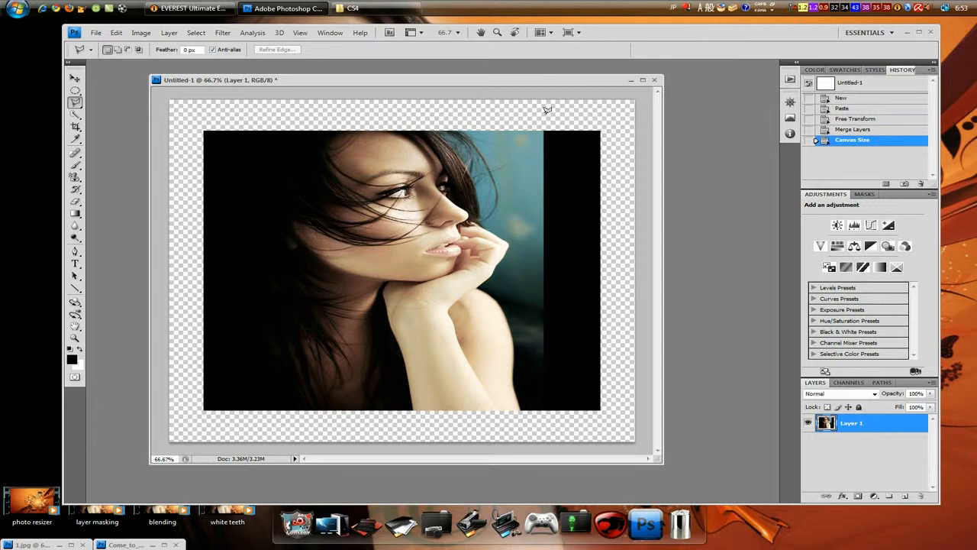
pyautogui.moveTo(547, 125)
pyautogui.mouseDown()
pyautogui.moveTo(557, 375)
pyautogui.moveTo(540, 419)
pyautogui.moveTo(614, 428)
pyautogui.moveTo(630, 326)
pyautogui.moveTo(622, 218)
pyautogui.moveTo(602, 150)
pyautogui.moveTo(607, 108)
pyautogui.moveTo(546, 113)
pyautogui.mouseUp()
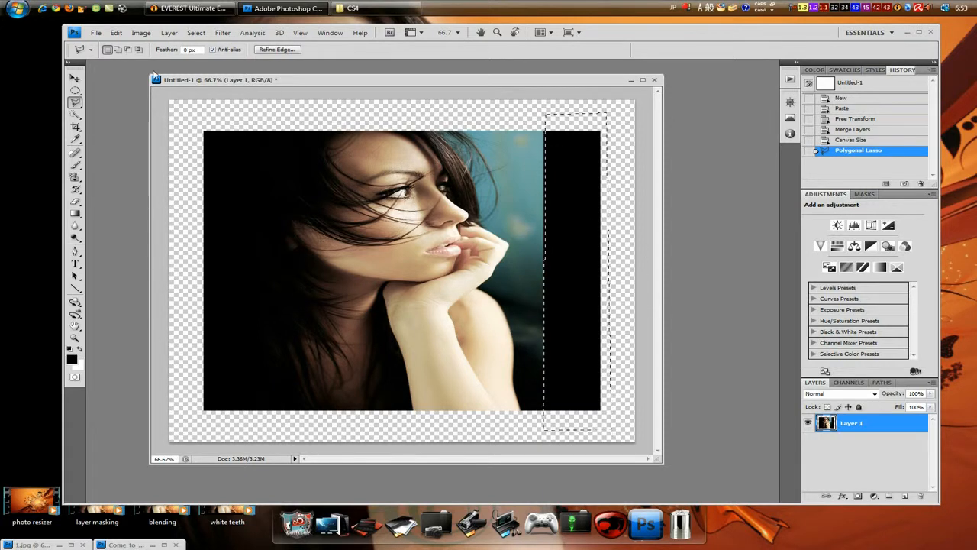
pyautogui.click(74, 79)
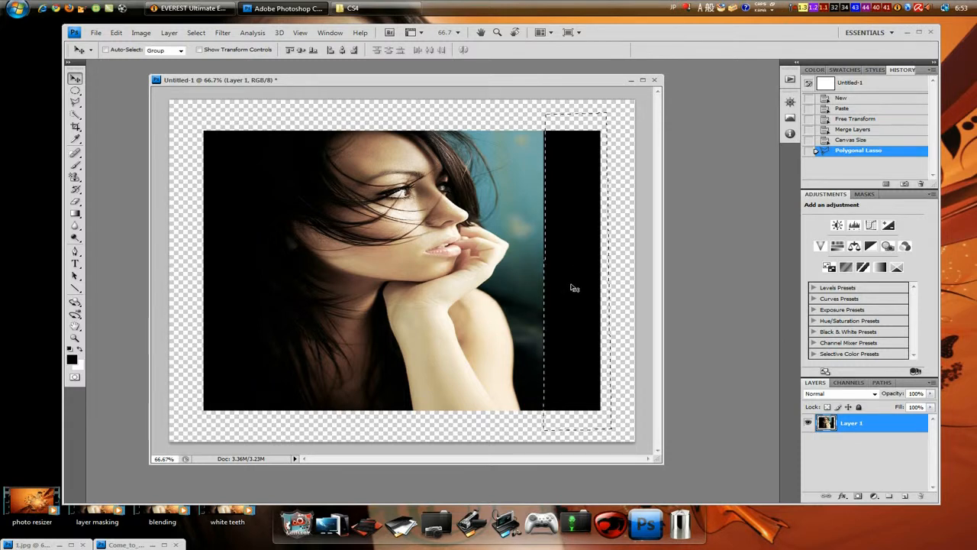
pyautogui.moveTo(572, 285); pyautogui.dragTo(578, 286)
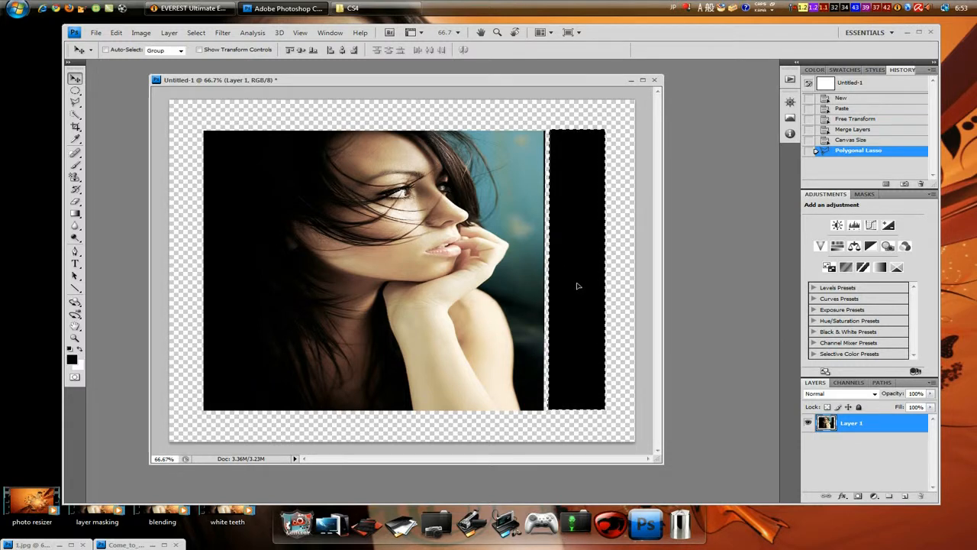
pyautogui.press('Right')
pyautogui.press('Right')
pyautogui.press('Right')
pyautogui.press('Right')
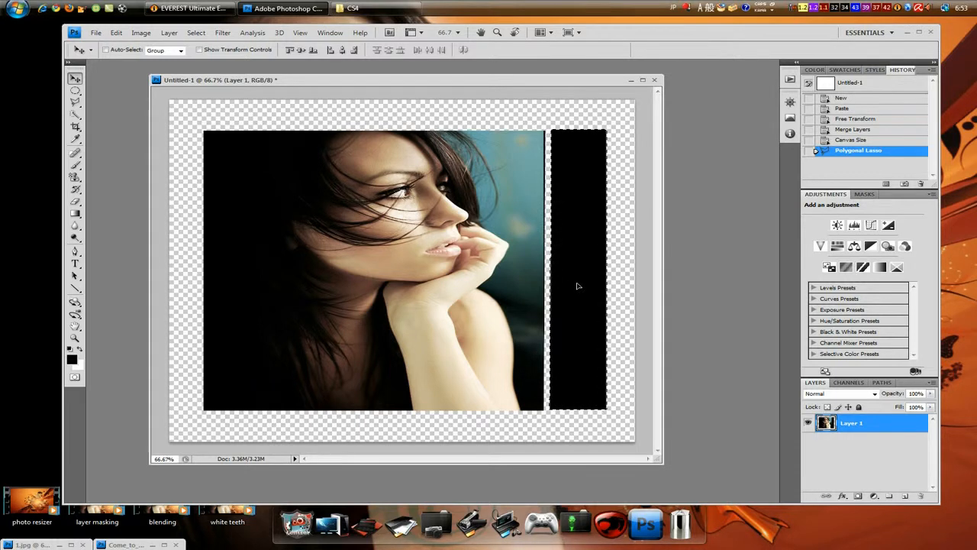
# Nudge the selected black strip slightly further right to widen the gap, and clear the selection
pyautogui.press('Right')
pyautogui.press('Right')
pyautogui.moveTo(578, 286); pyautogui.dragTo(578, 286)
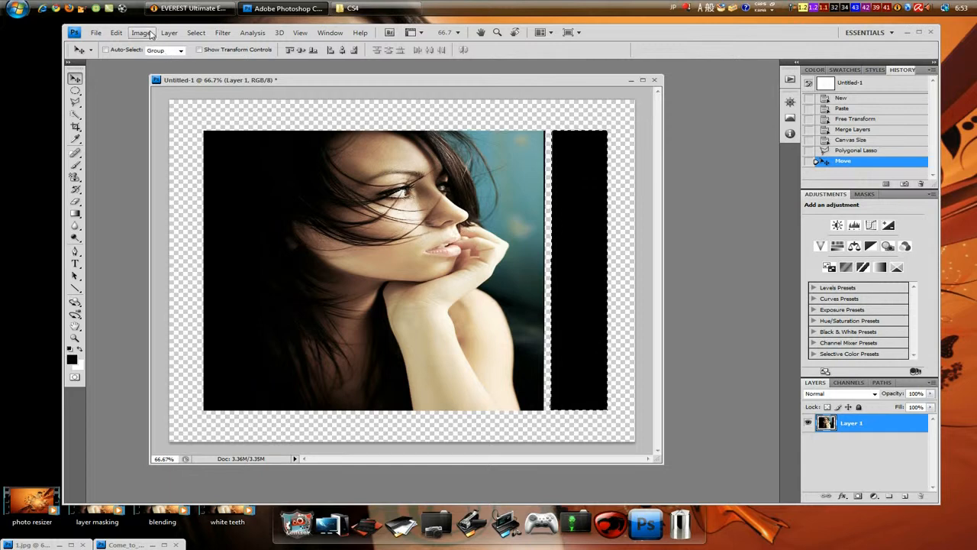
pyautogui.click(196, 32)
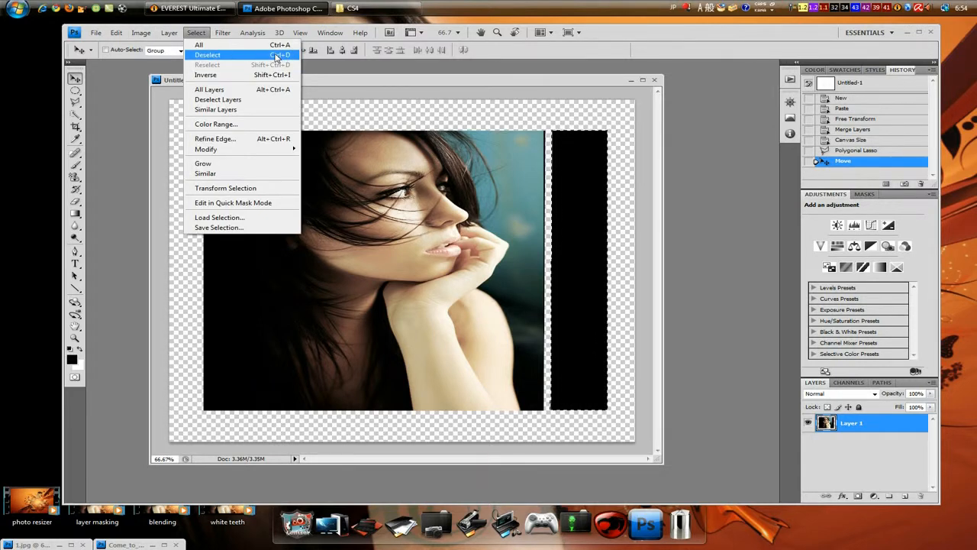
pyautogui.click(290, 54)
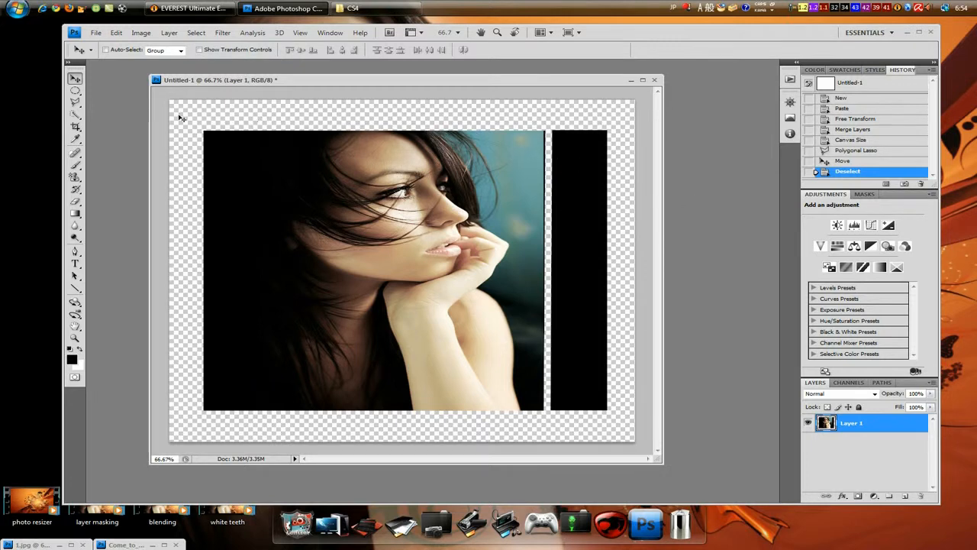
# Select the vertical strip beside the gap, from the fingers to the photo's right edge, with the Polygonal Lasso, shift it slightly right and down, and deselect
pyautogui.click(75, 102)
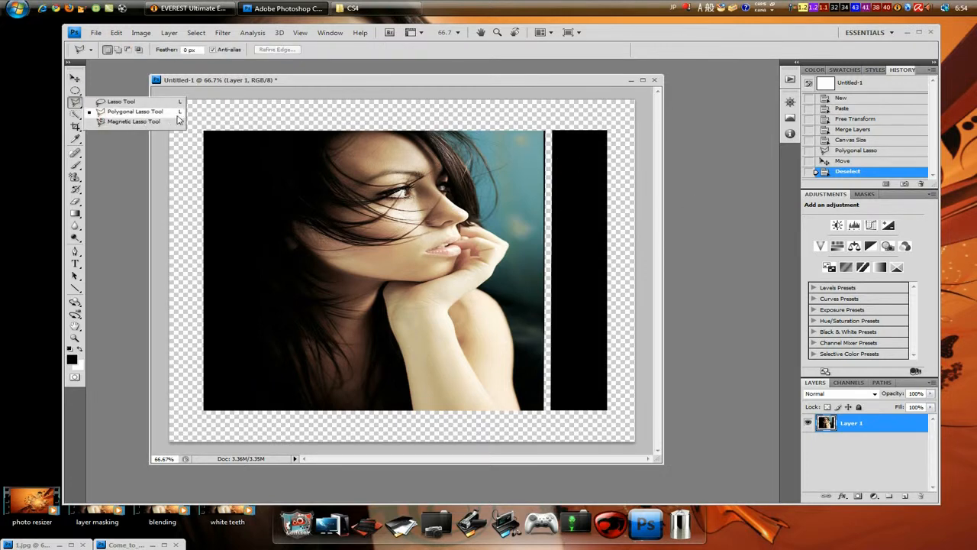
pyautogui.click(142, 117)
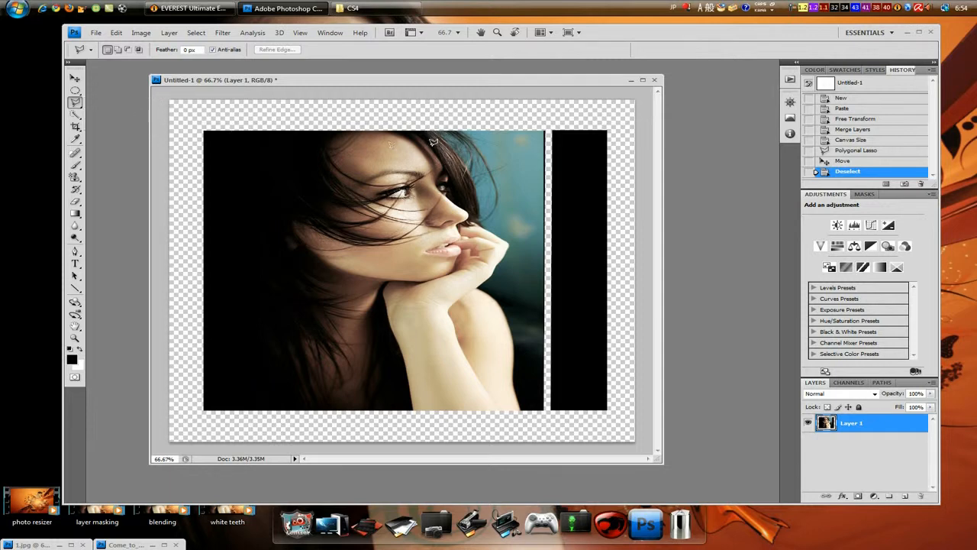
pyautogui.click(485, 116)
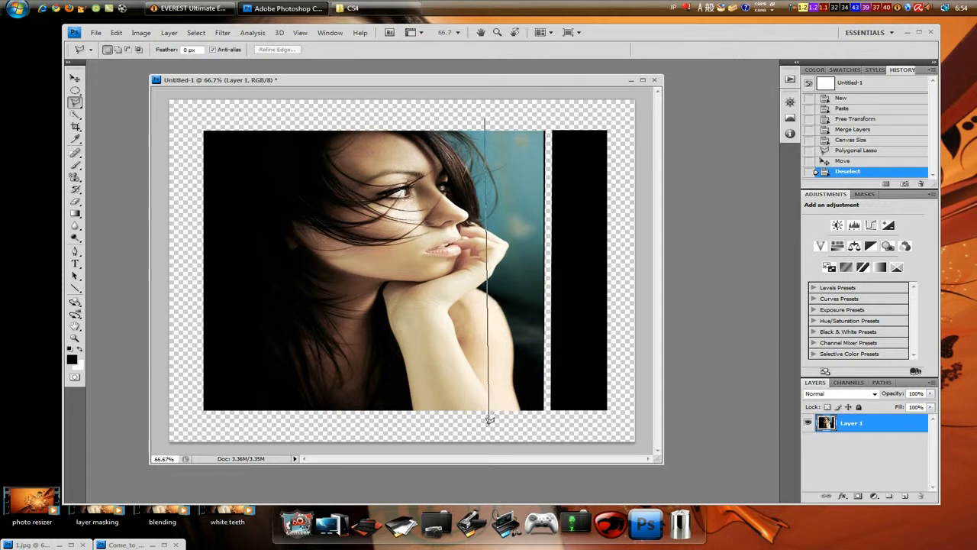
pyautogui.click(487, 424)
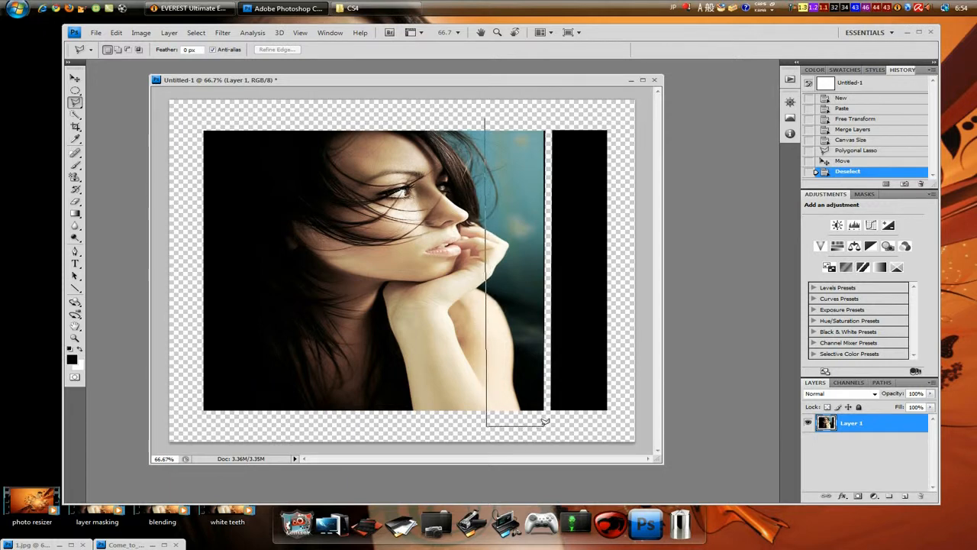
pyautogui.click(547, 426)
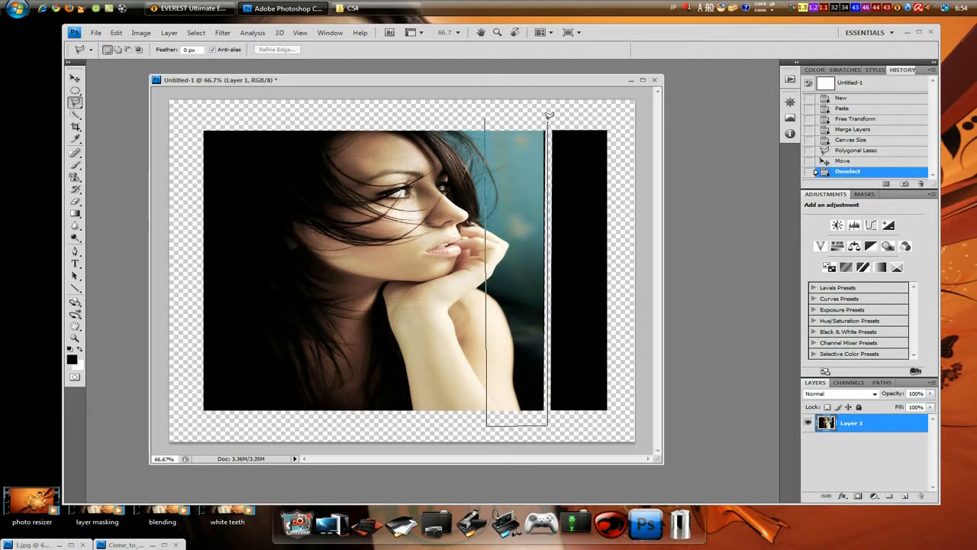
pyautogui.click(548, 117)
pyautogui.click(486, 116)
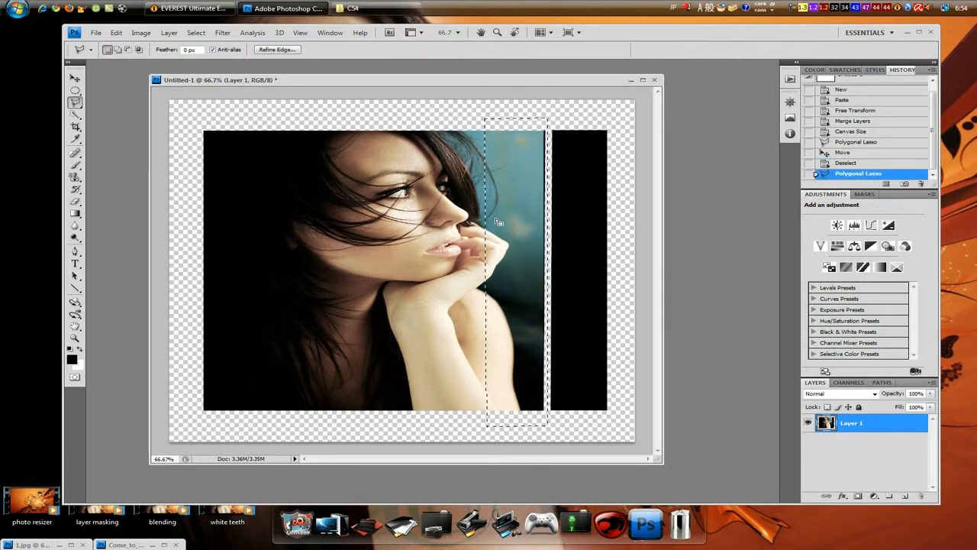
pyautogui.press('v')
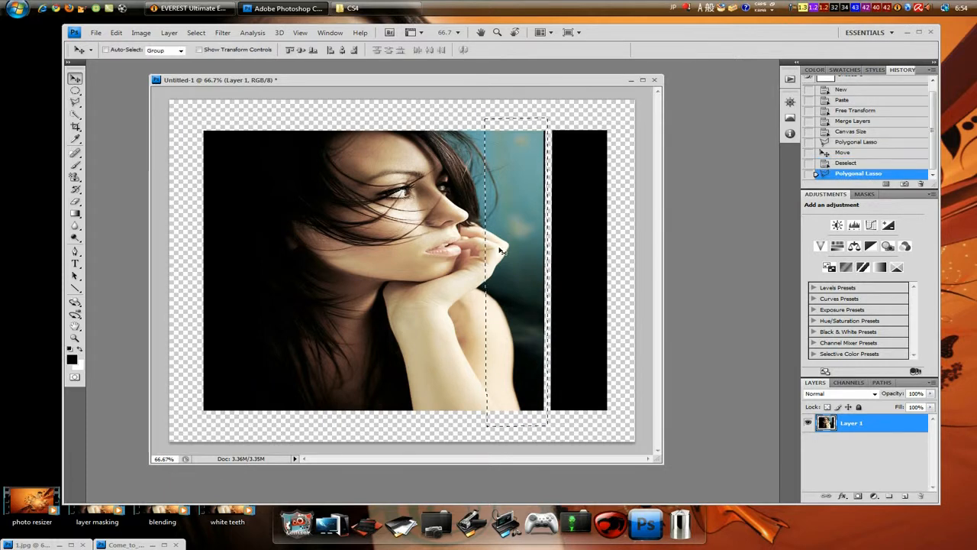
pyautogui.moveTo(506, 268); pyautogui.dragTo(511, 281)
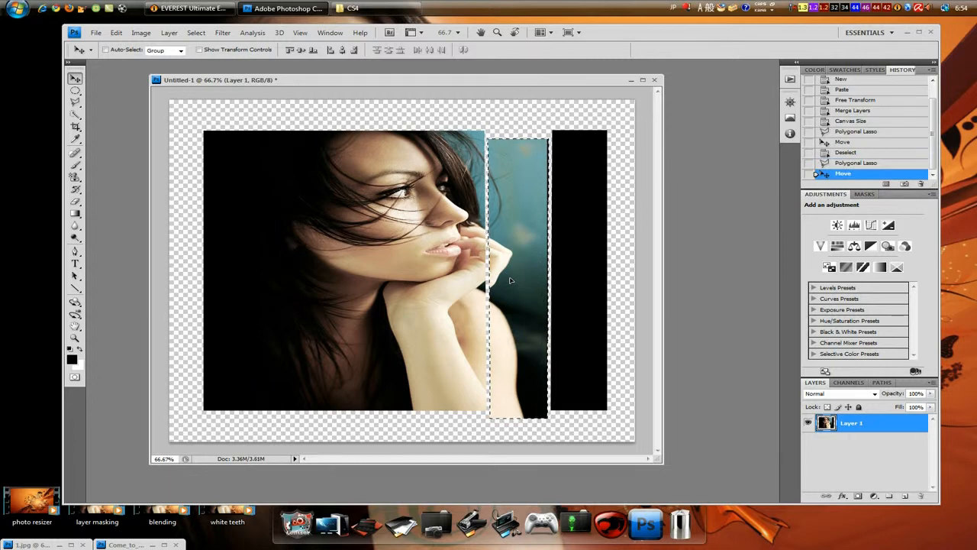
pyautogui.hotkey('ctrl', 'd')
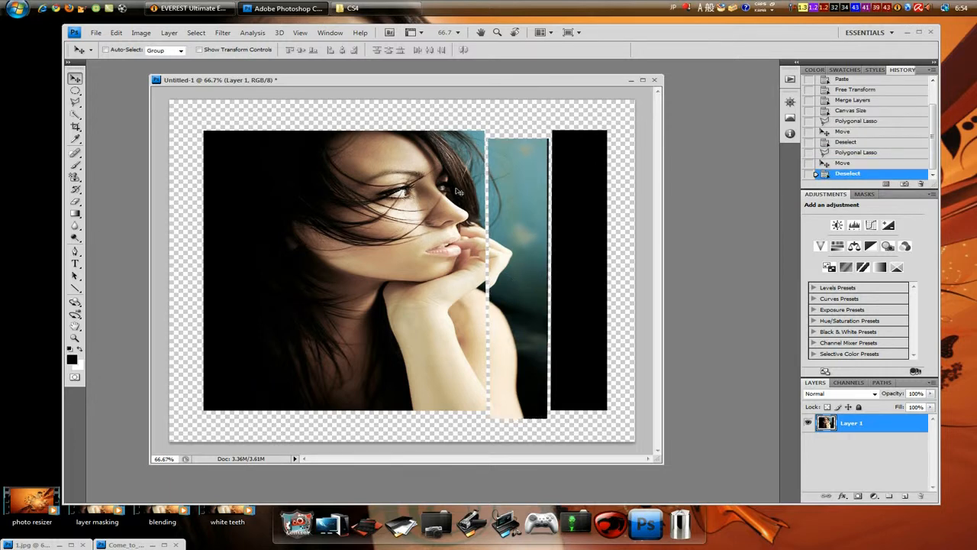
# Cut a triangle from the photo's lower-left corner with the Polygonal Lasso, move it diagonally outward to the canvas corner, and deselect
pyautogui.press('l')
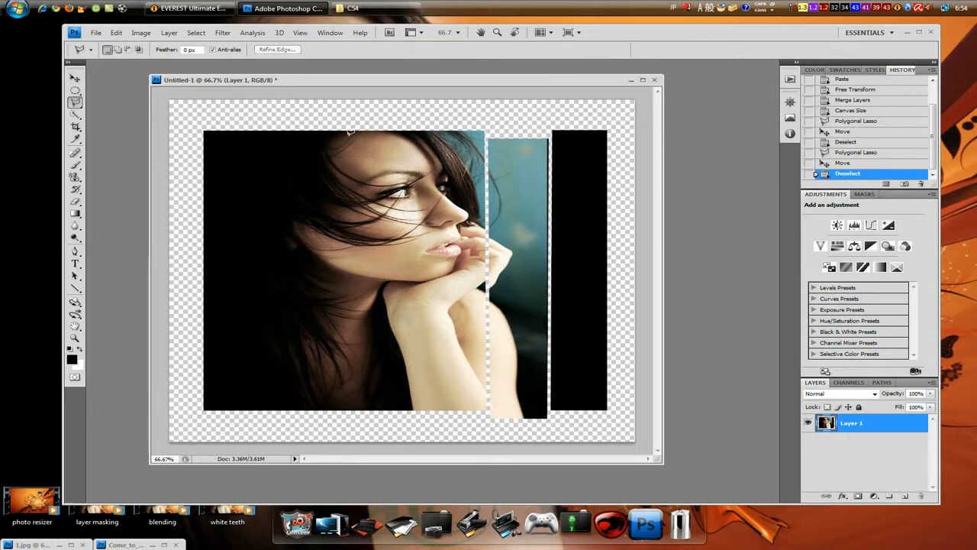
pyautogui.click(199, 373)
pyautogui.click(201, 420)
pyautogui.click(241, 425)
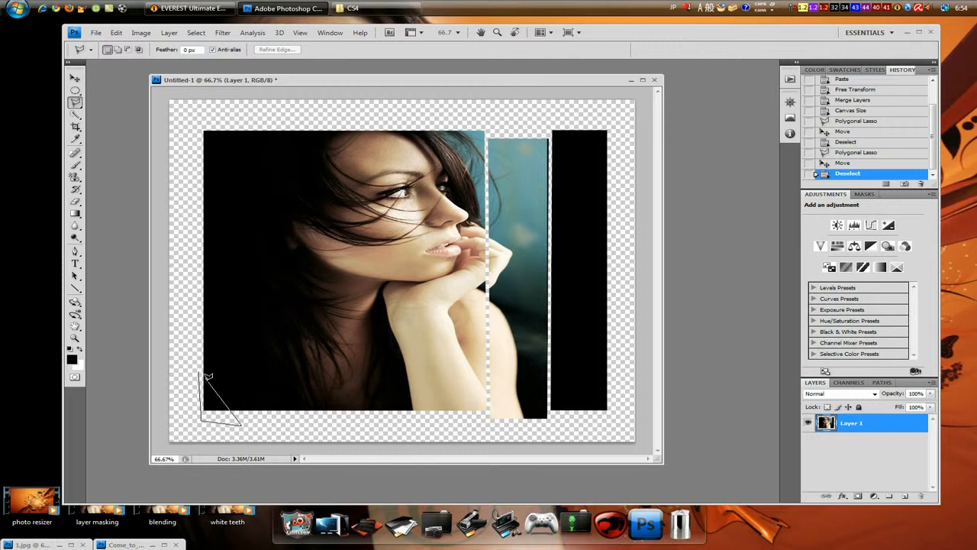
pyautogui.click(199, 369)
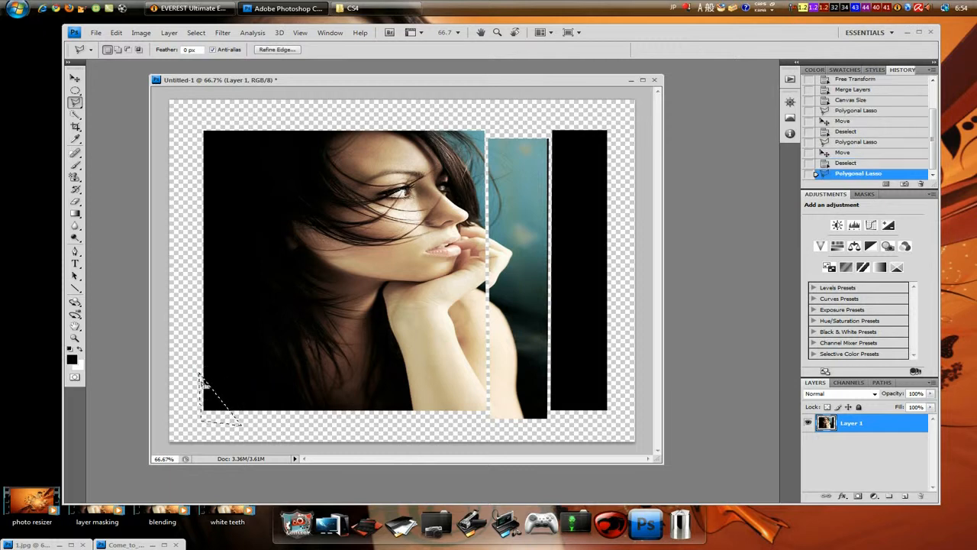
pyautogui.press('v')
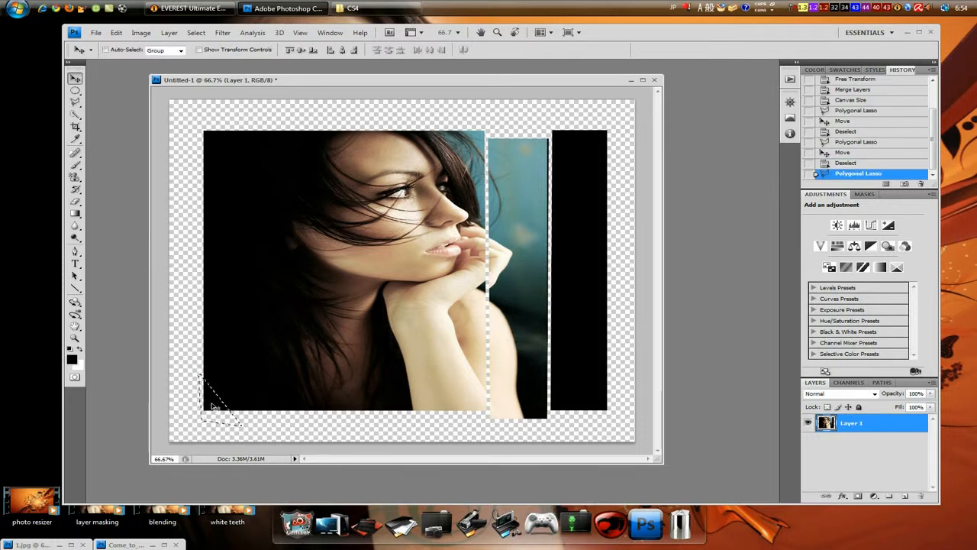
pyautogui.moveTo(208, 407); pyautogui.dragTo(184, 431)
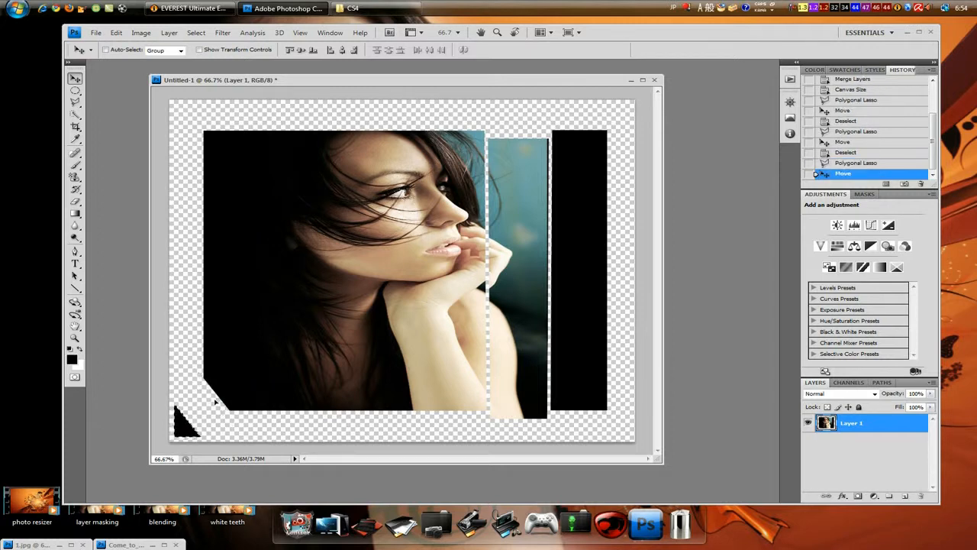
pyautogui.hotkey('ctrl', 'd')
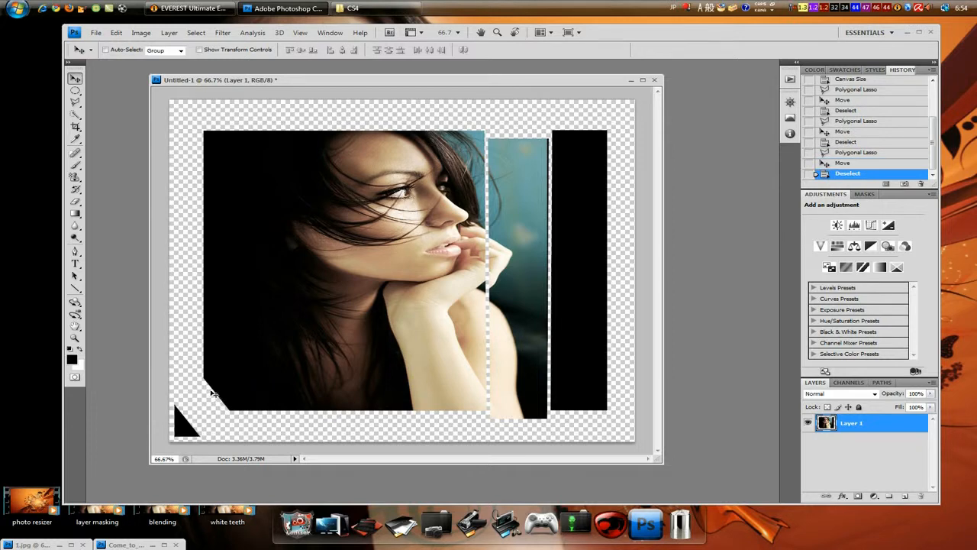
# Cut a small triangular shard from the photo's left edge just above the missing corner, move it down and left, and deselect
pyautogui.press('l')
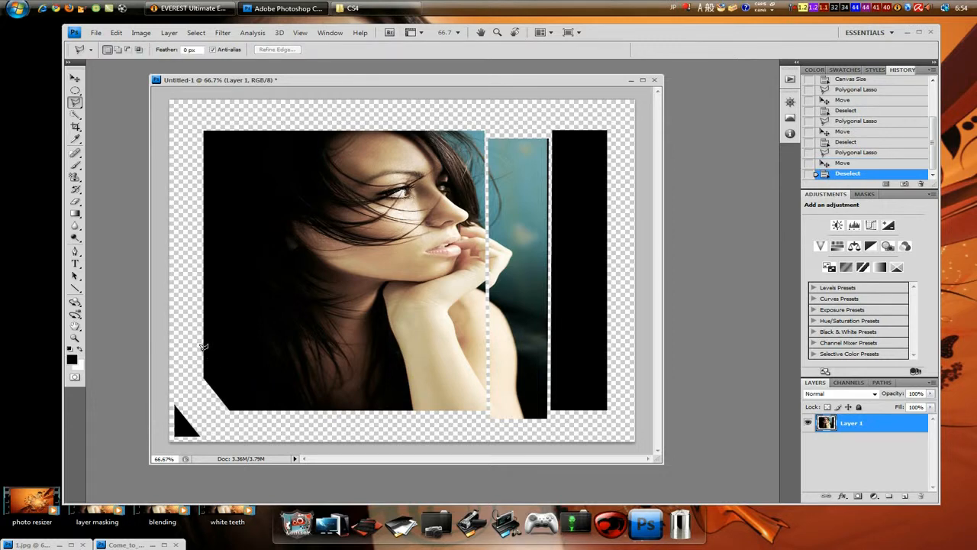
pyautogui.click(204, 355)
pyautogui.click(195, 383)
pyautogui.click(200, 349)
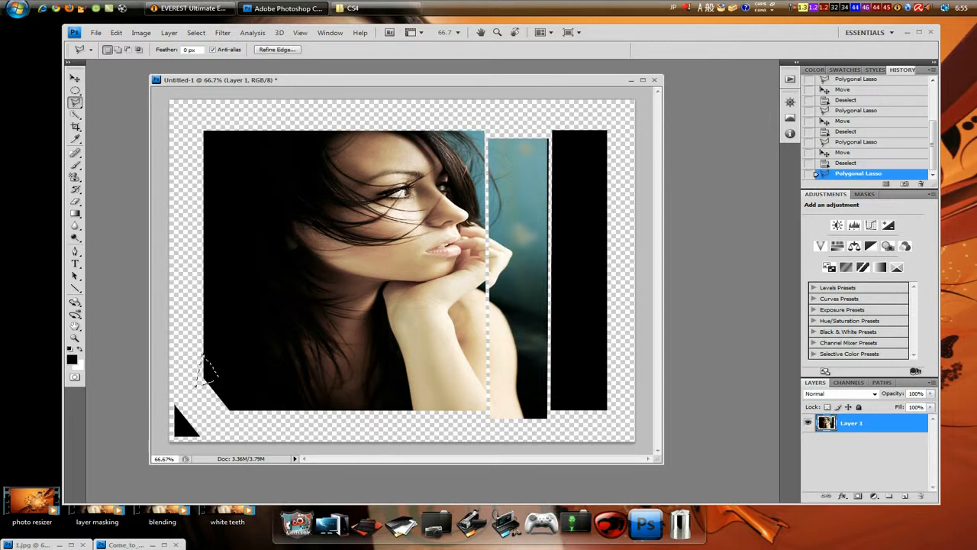
pyautogui.press('v')
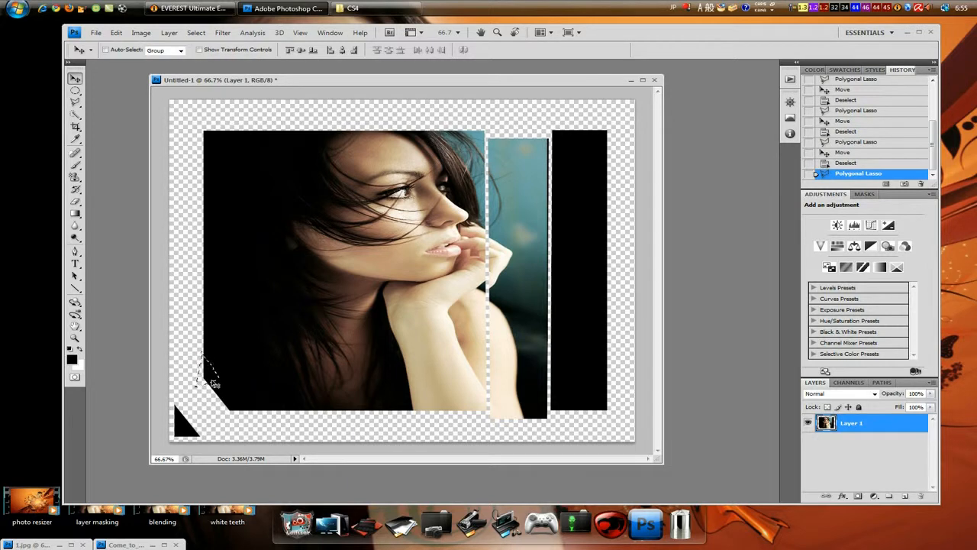
pyautogui.moveTo(206, 374); pyautogui.dragTo(188, 390)
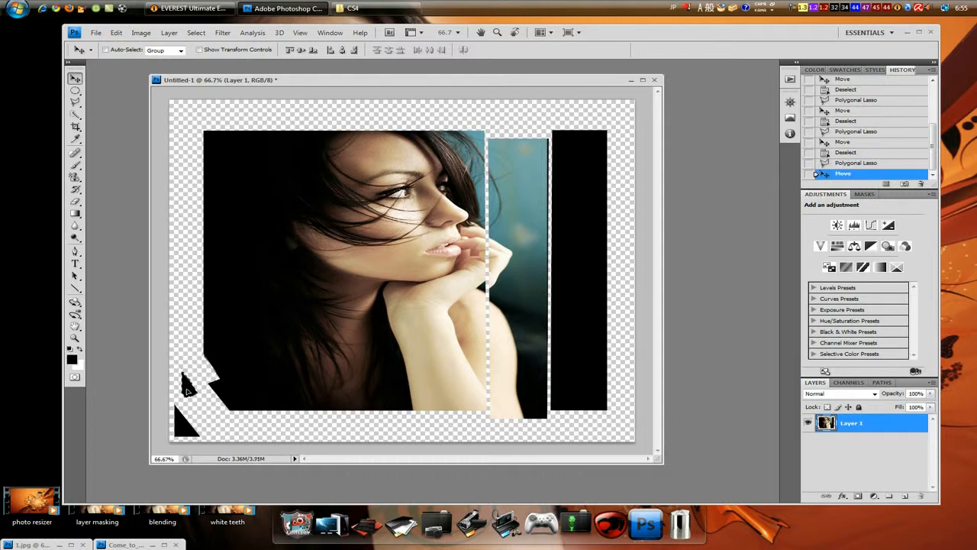
pyautogui.hotkey('ctrl', 'd')
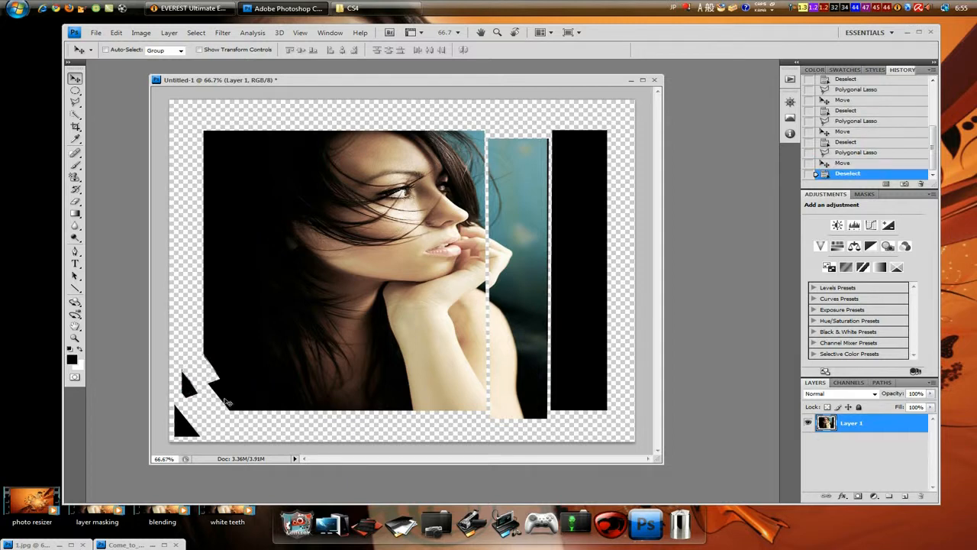
# Cut a thin pointed shard from the middle of the broken lower-left corner, move it down and left into the gap, and deselect
pyautogui.press('l')
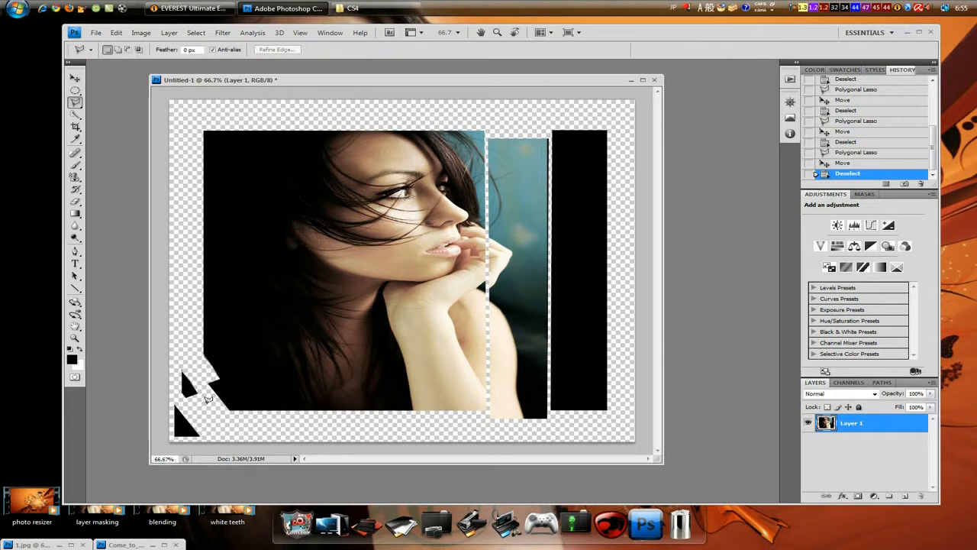
pyautogui.click(243, 385)
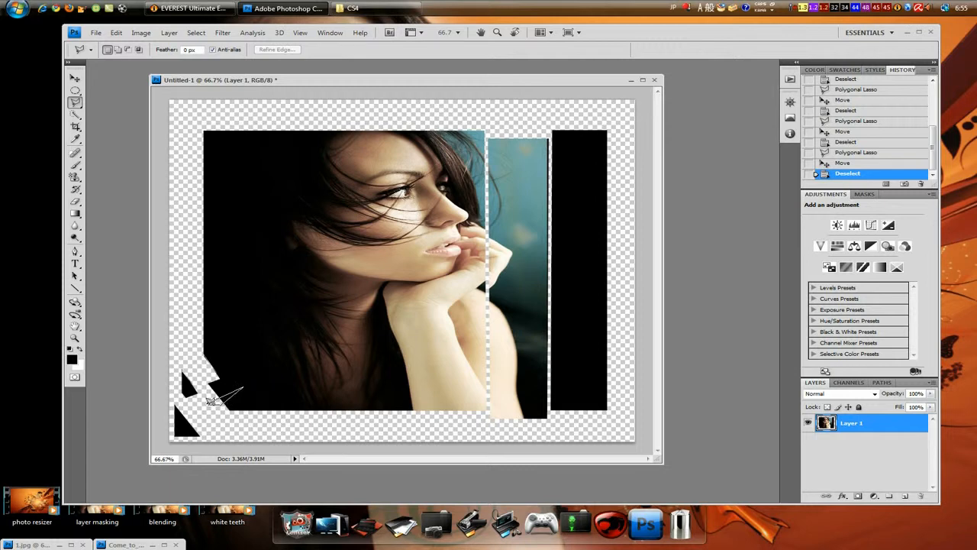
pyautogui.click(210, 401)
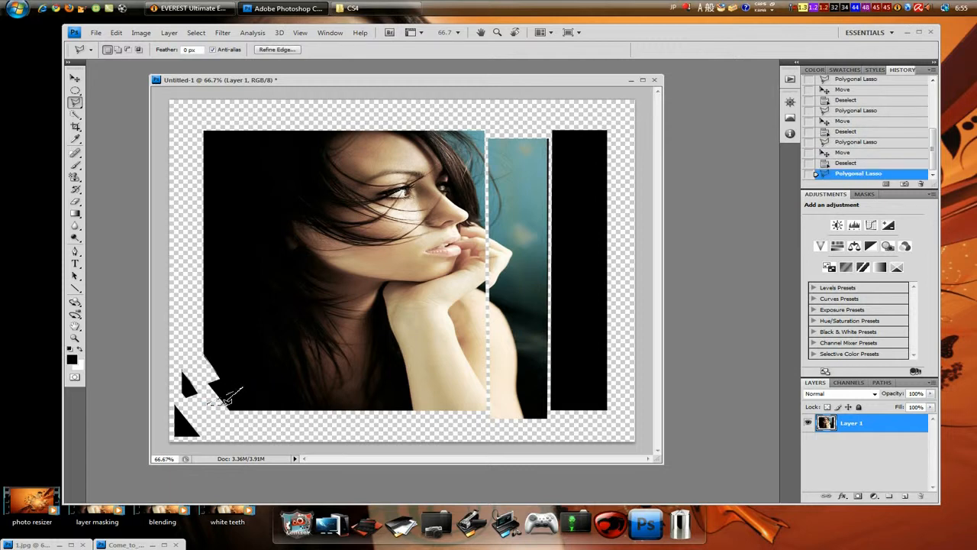
pyautogui.press('v')
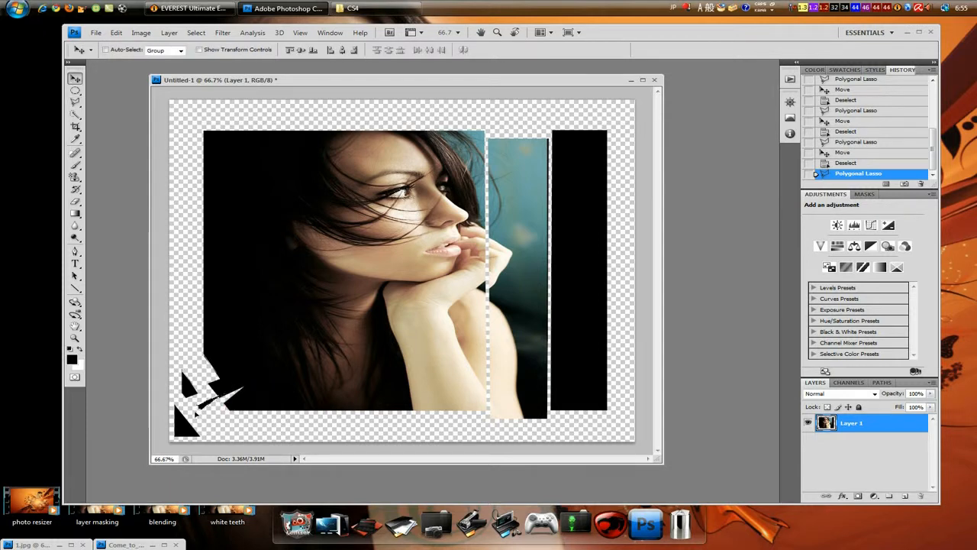
pyautogui.moveTo(200, 414); pyautogui.dragTo(224, 410)
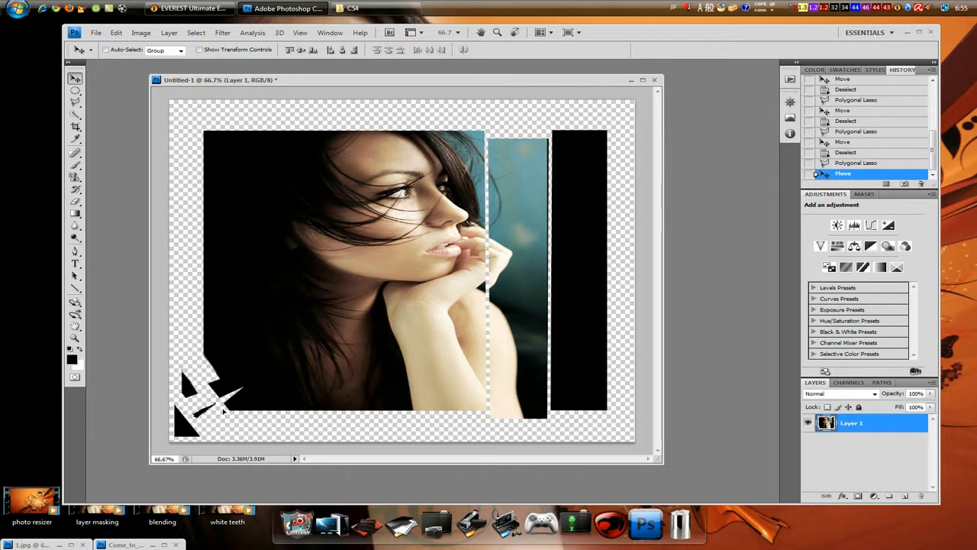
pyautogui.hotkey('ctrl', 'd')
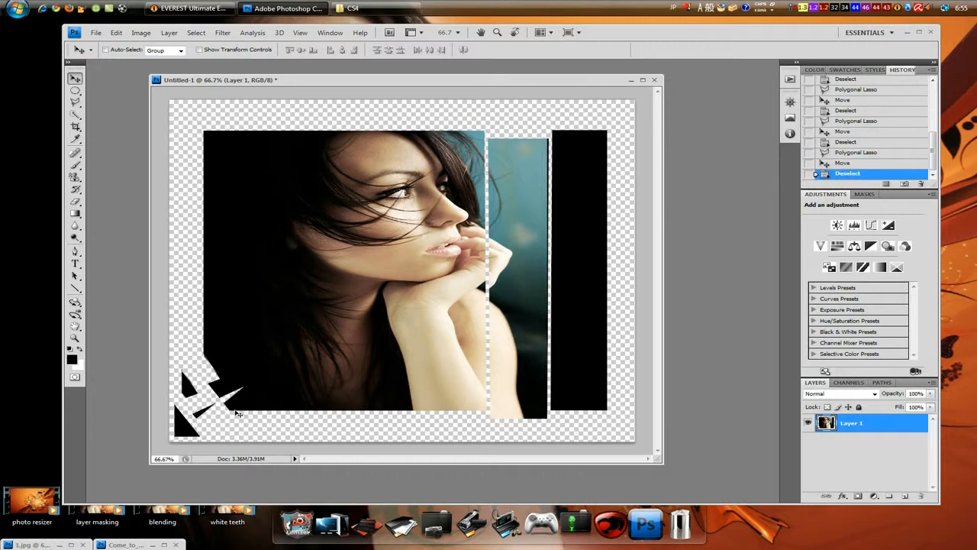
# Cut a small angular shard from the photo's bottom edge beside the broken corner, move it slightly down and left, and deselect
pyautogui.press('l')
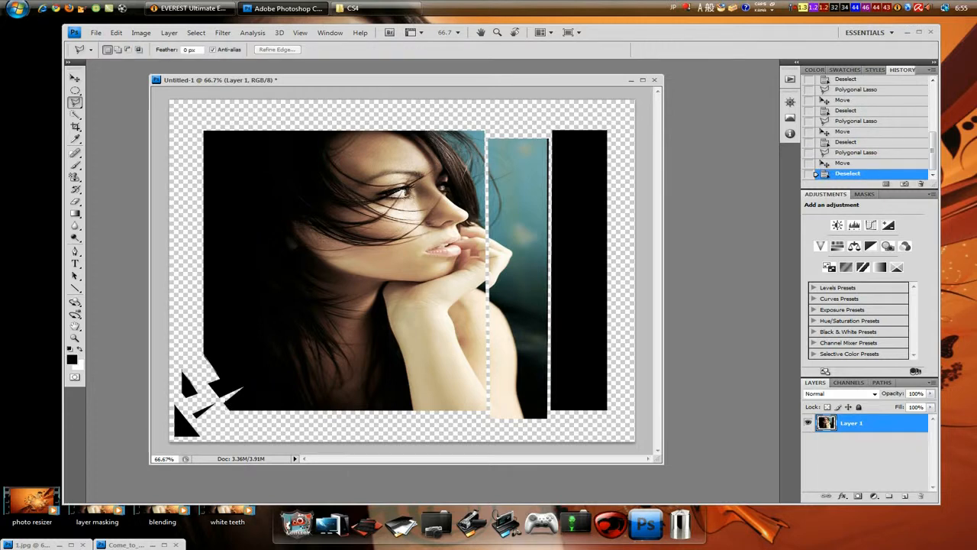
pyautogui.click(248, 416)
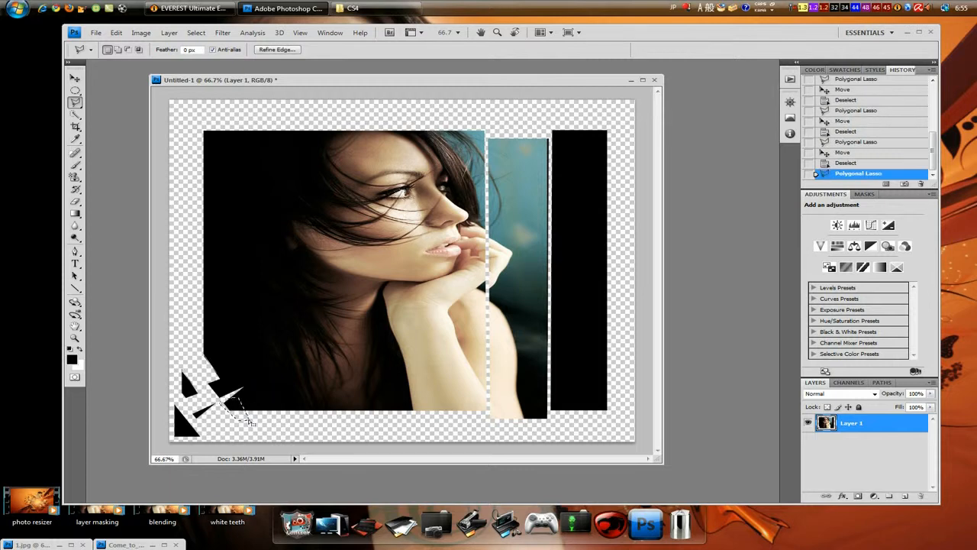
pyautogui.press('v')
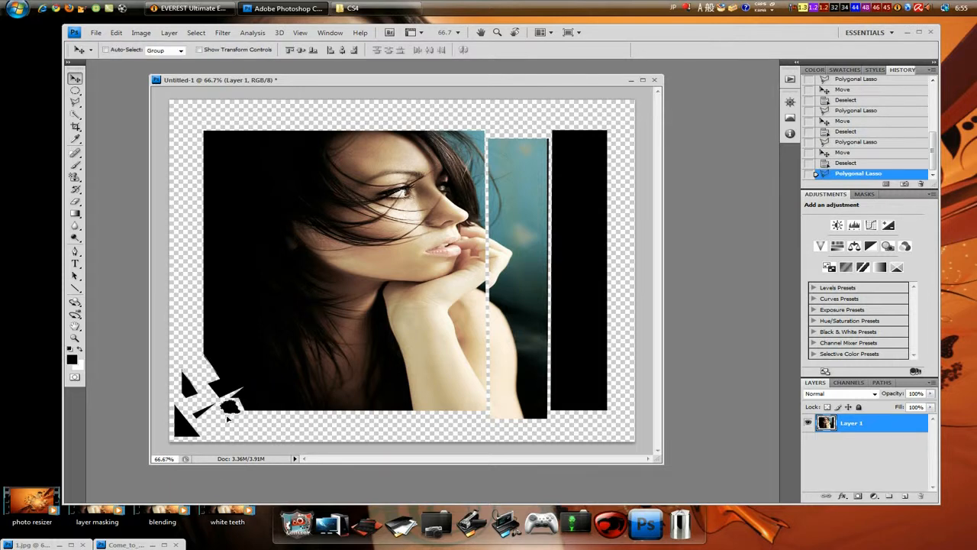
pyautogui.moveTo(225, 415); pyautogui.dragTo(223, 413)
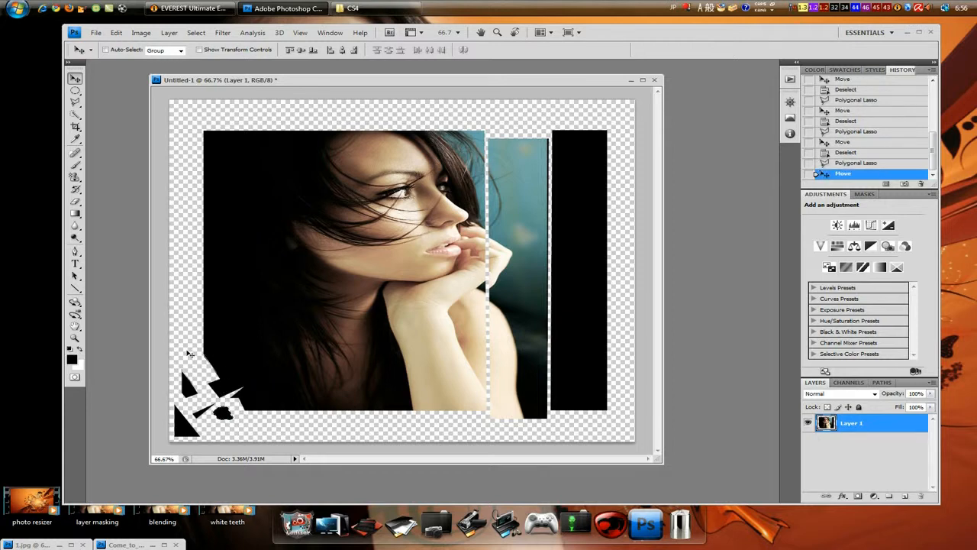
pyautogui.hotkey('ctrl', 'd')
# Cut a small pointed shard from the photo's left edge directly above the broken corner, move it slightly down and left, and deselect
pyautogui.press('l')
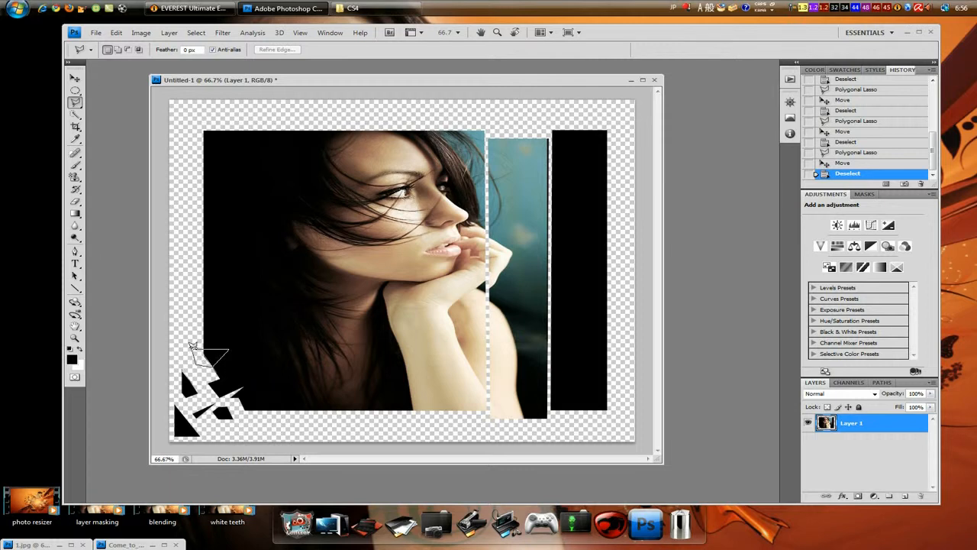
pyautogui.click(192, 347)
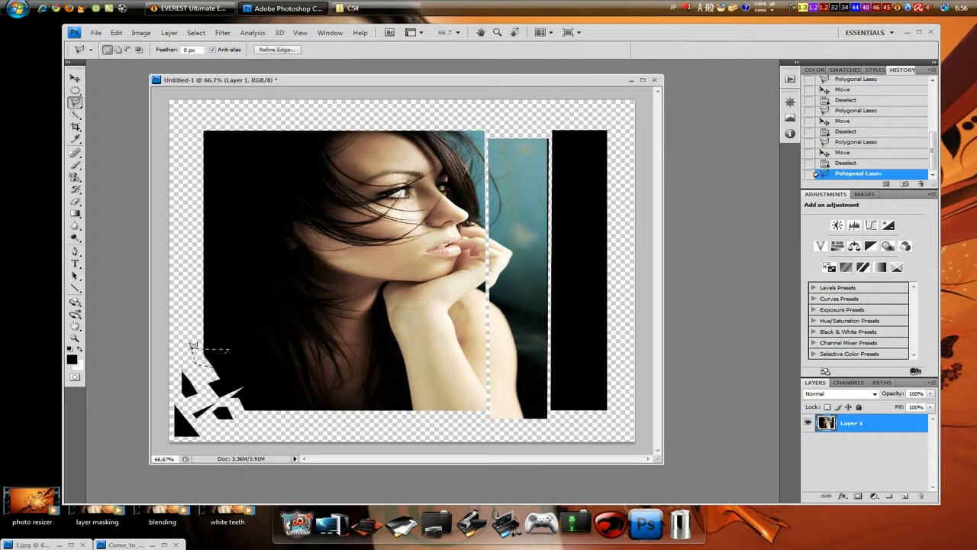
pyautogui.press('v')
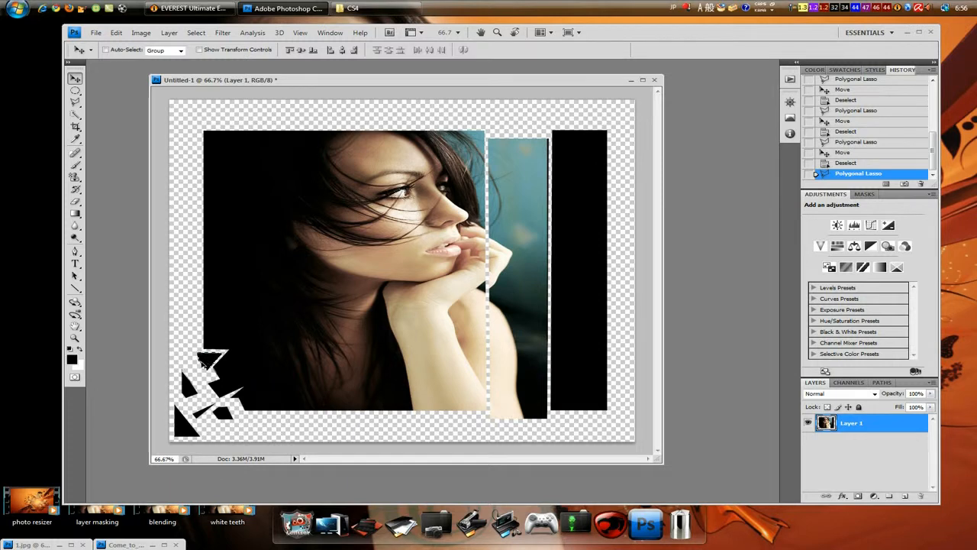
pyautogui.moveTo(198, 368); pyautogui.dragTo(199, 369)
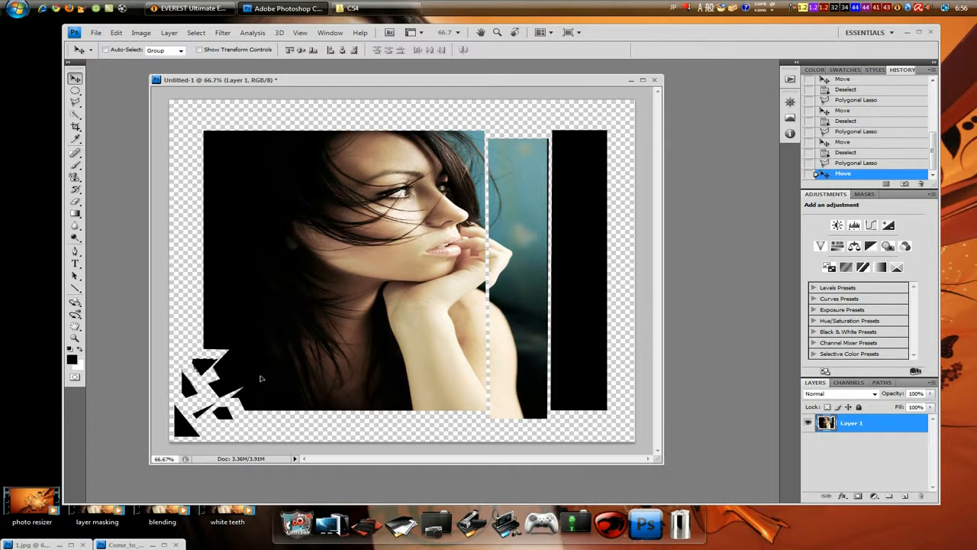
pyautogui.hotkey('ctrl', 'd')
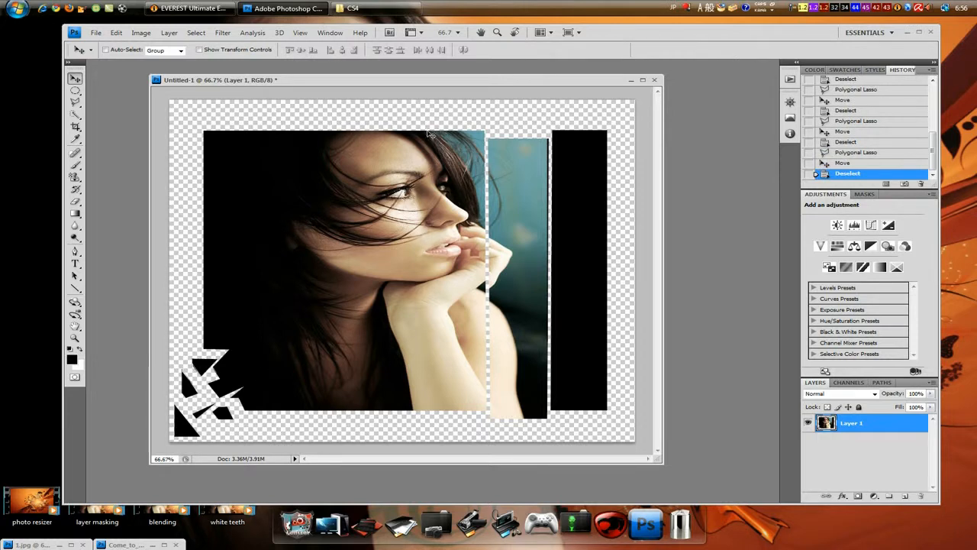
# Cut a tall narrow triangle along the main photo section's right edge with the Polygonal Lasso, shift it slightly down, and deselect
pyautogui.press('l')
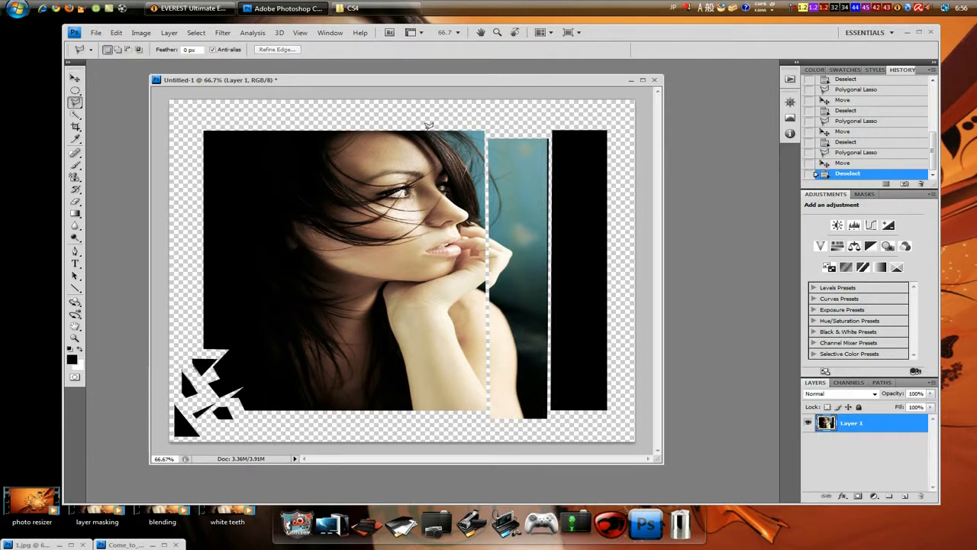
pyautogui.click(478, 128)
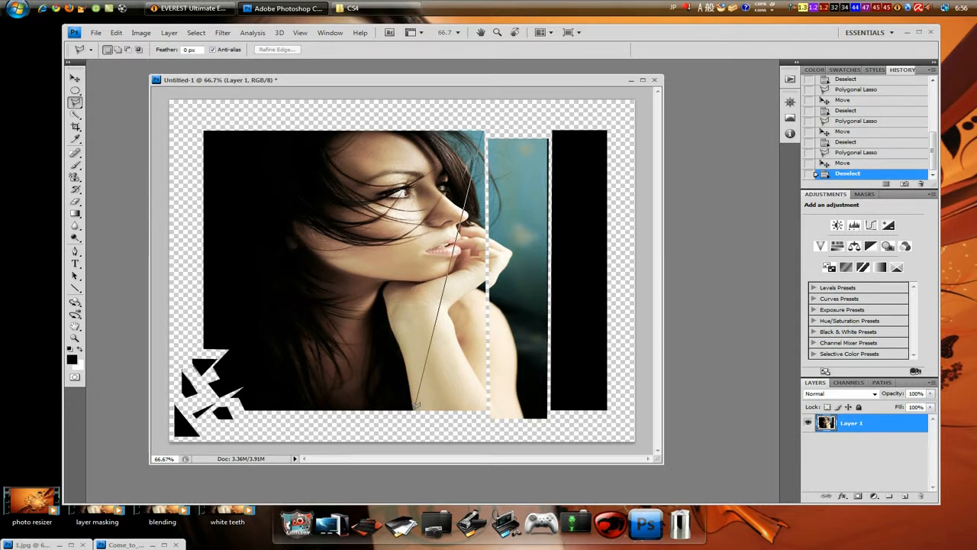
pyautogui.click(413, 410)
pyautogui.click(483, 129)
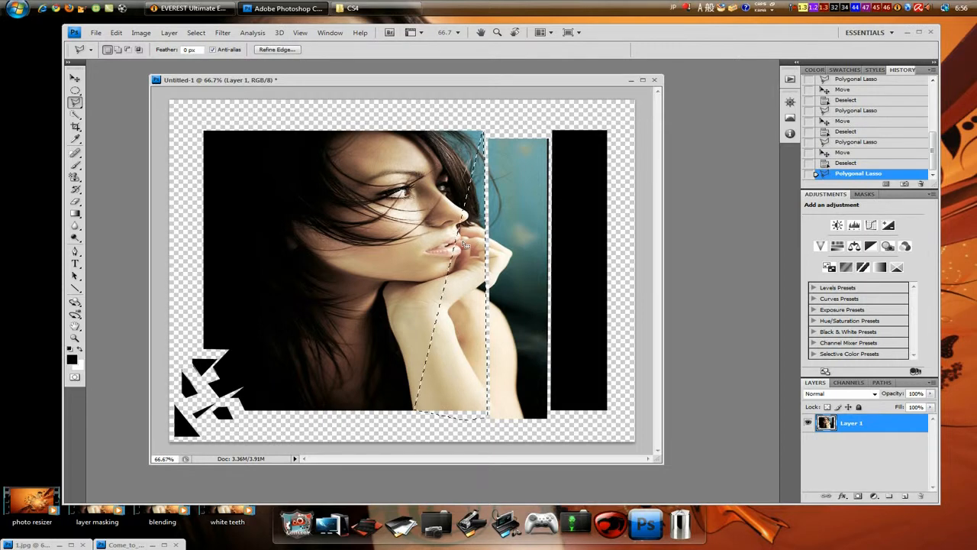
pyautogui.press('v')
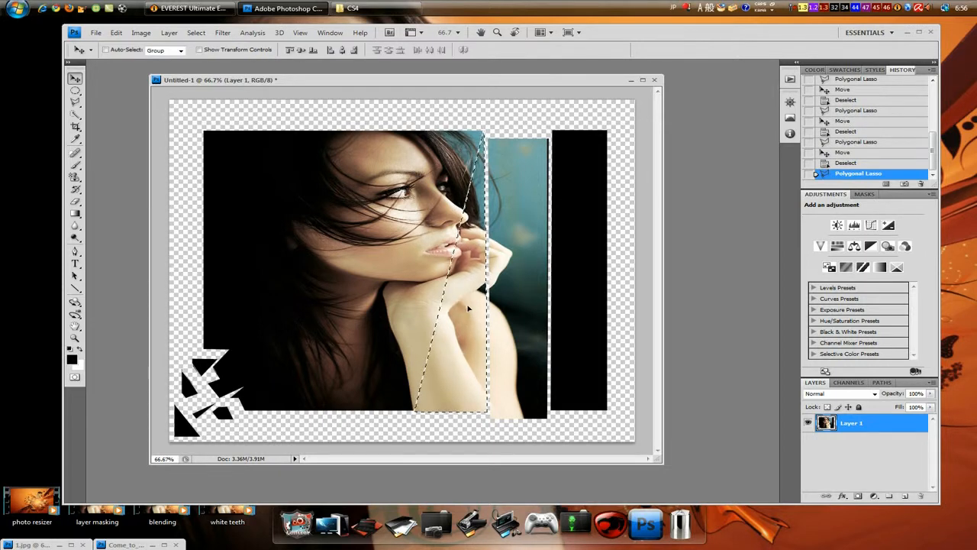
pyautogui.moveTo(471, 312); pyautogui.dragTo(466, 313)
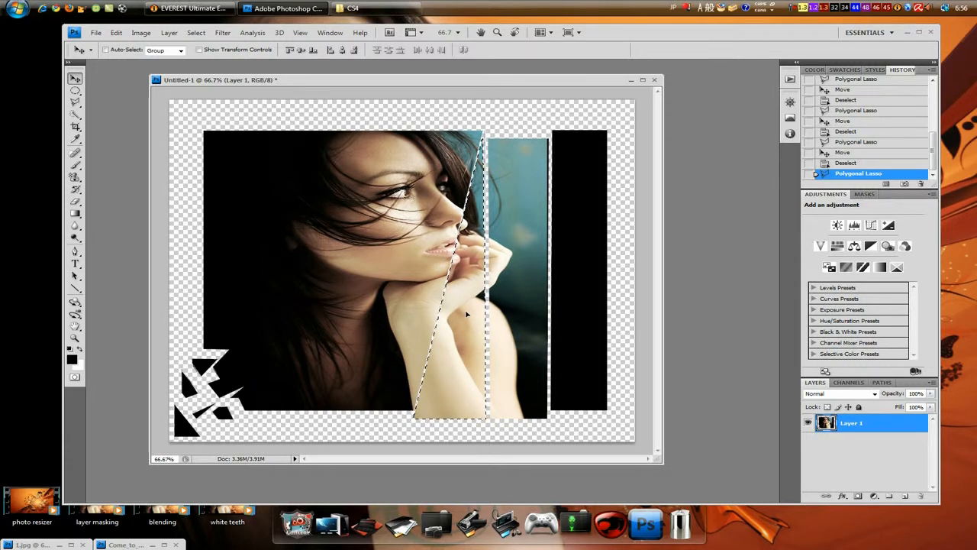
pyautogui.moveTo(468, 313); pyautogui.dragTo(465, 309)
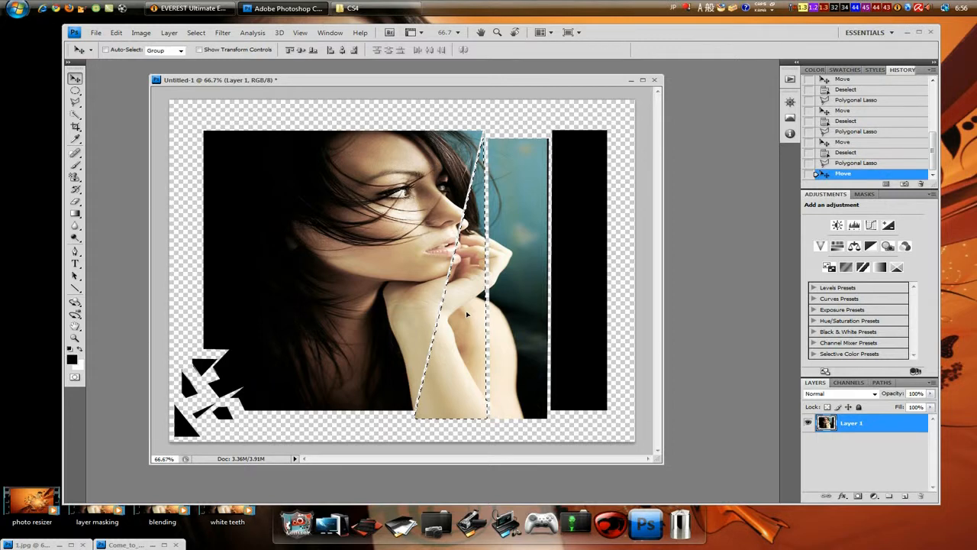
pyautogui.hotkey('ctrl', 'd')
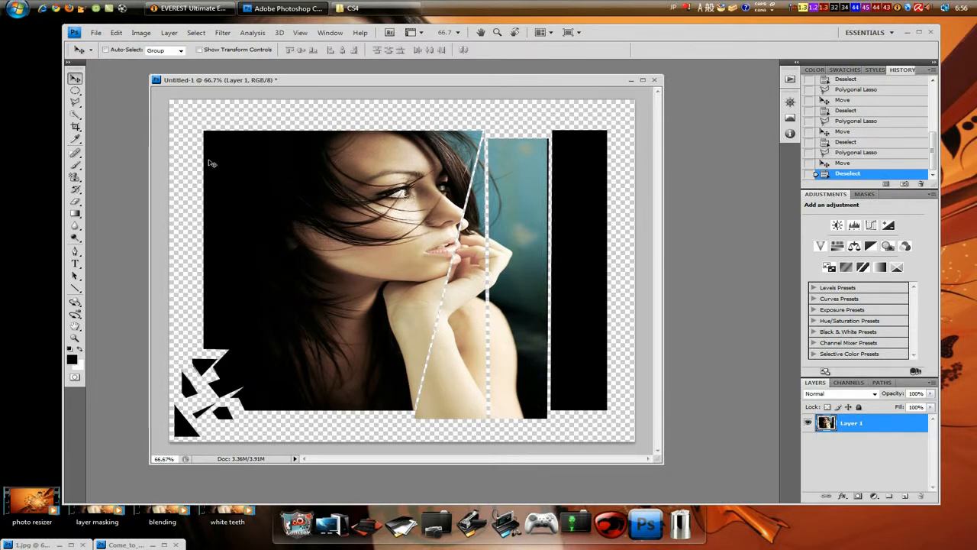
# Cut a slightly slanted strip across the top of all the photo pieces with the Polygonal Lasso, nudge it up, and deselect
pyautogui.press('l')
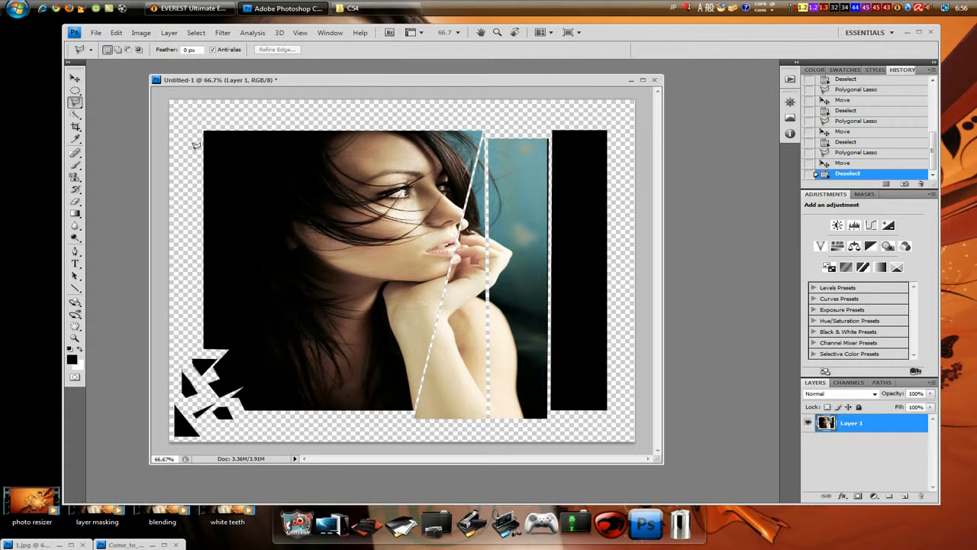
pyautogui.click(196, 150)
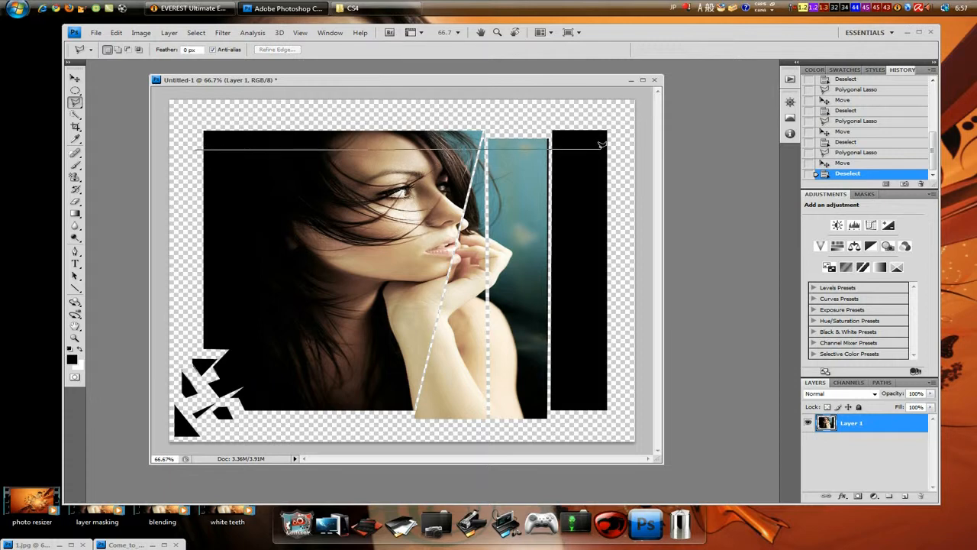
pyautogui.click(623, 156)
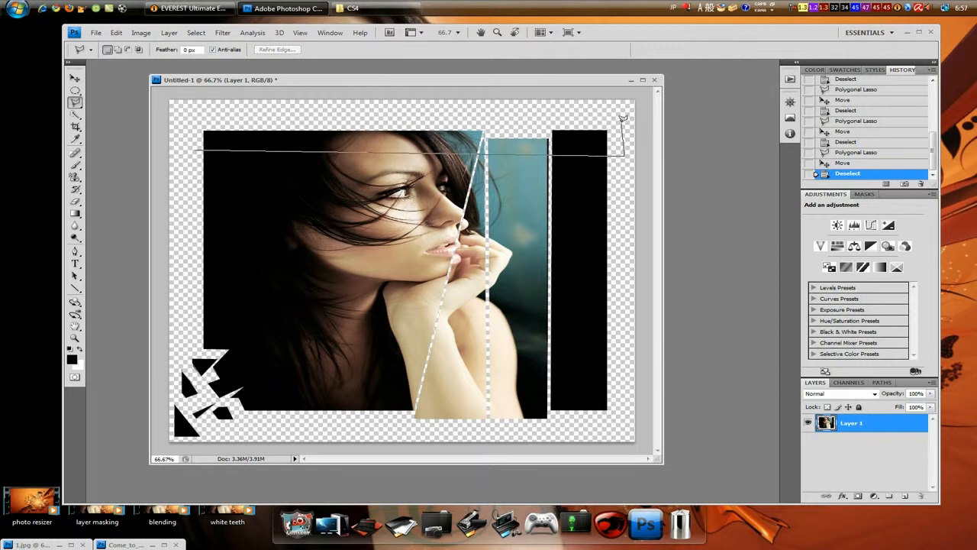
pyautogui.click(621, 121)
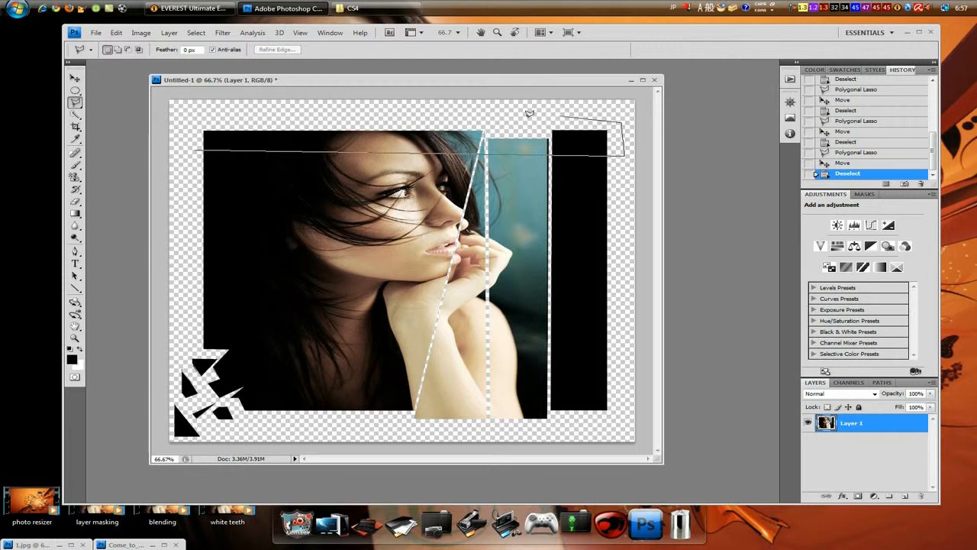
pyautogui.click(190, 122)
pyautogui.click(196, 150)
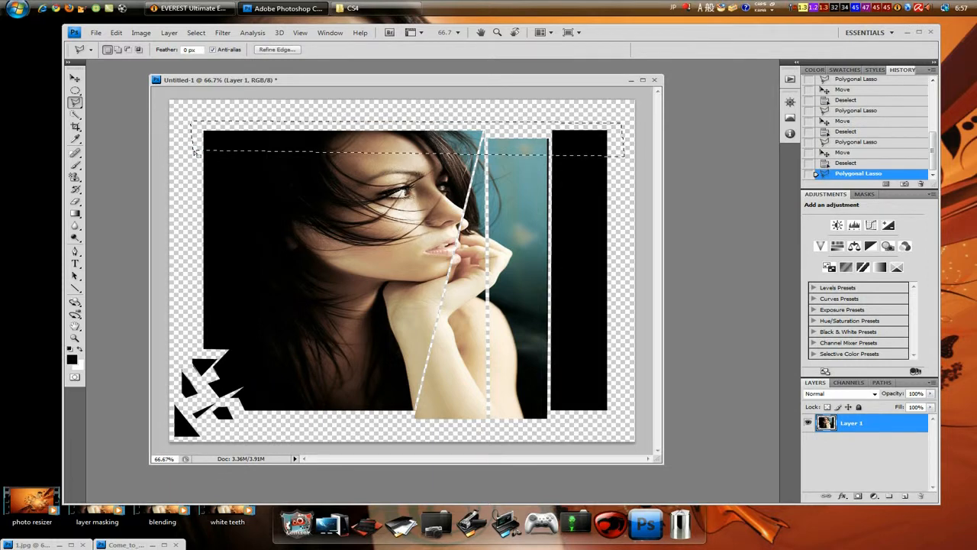
pyautogui.press('v')
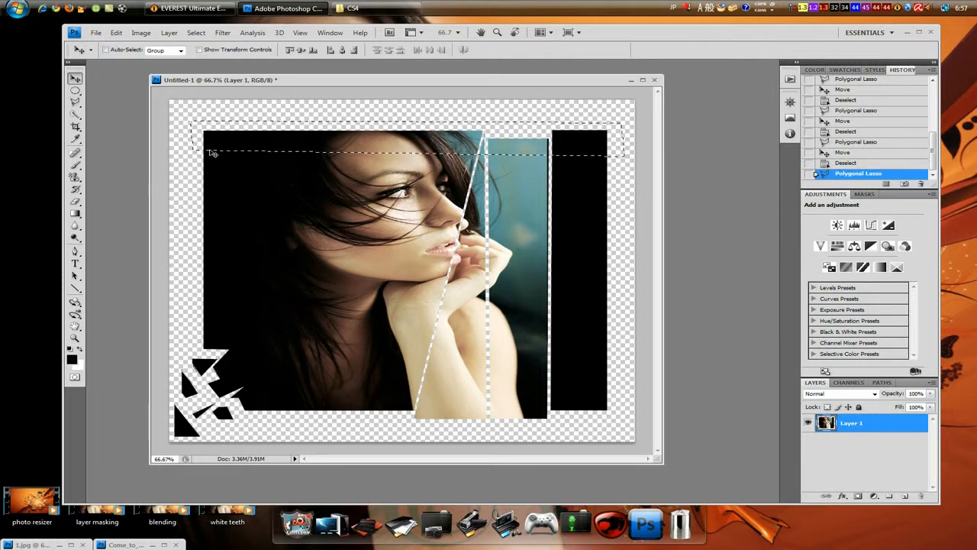
pyautogui.moveTo(290, 141); pyautogui.dragTo(294, 143)
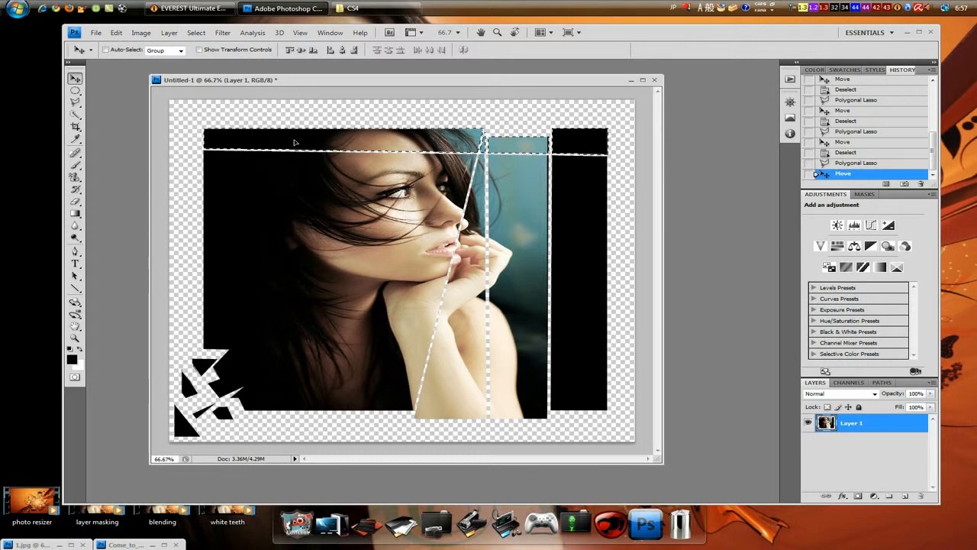
pyautogui.hotkey('ctrl', 'd')
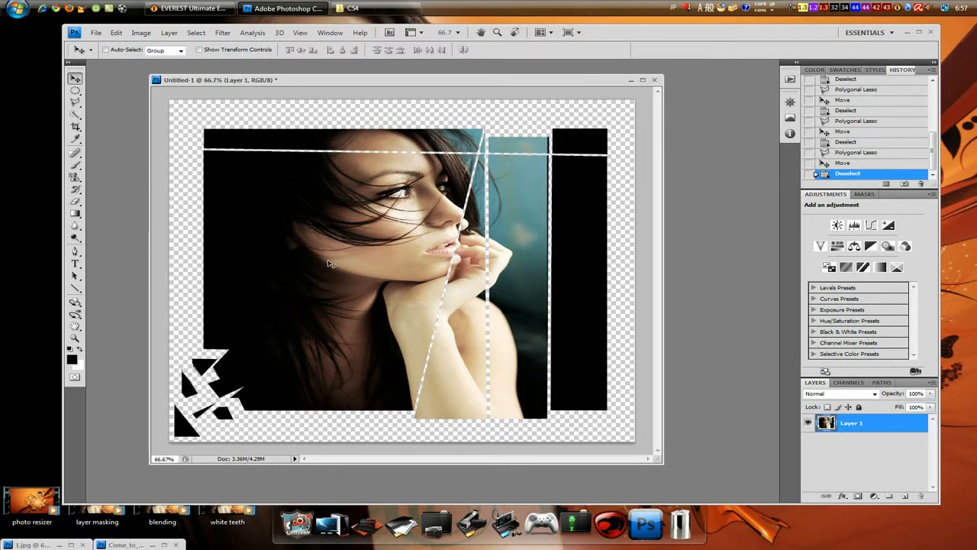
# Duplicate Layer 1 as Layer 1 copy in the same document
pyautogui.scroll(4, 328, 261)
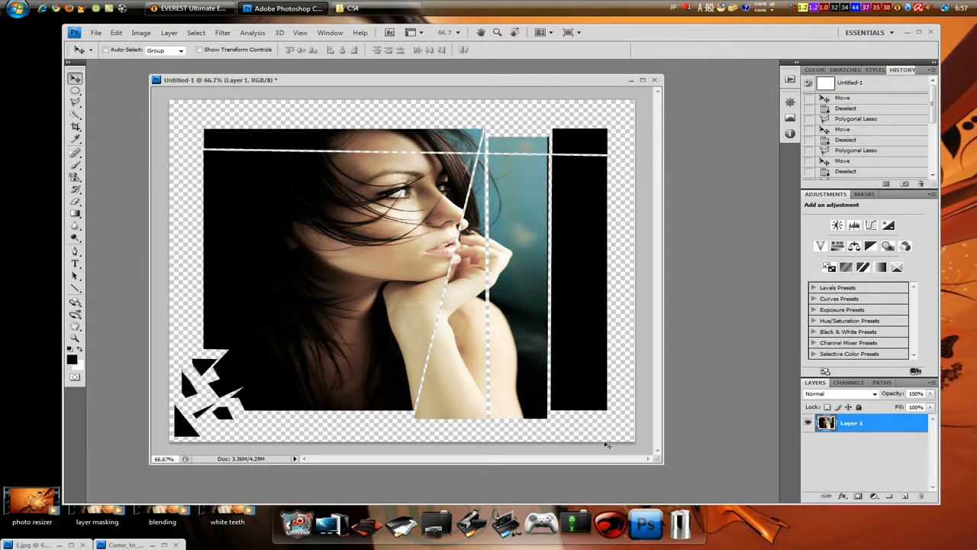
pyautogui.rightClick(848, 422)
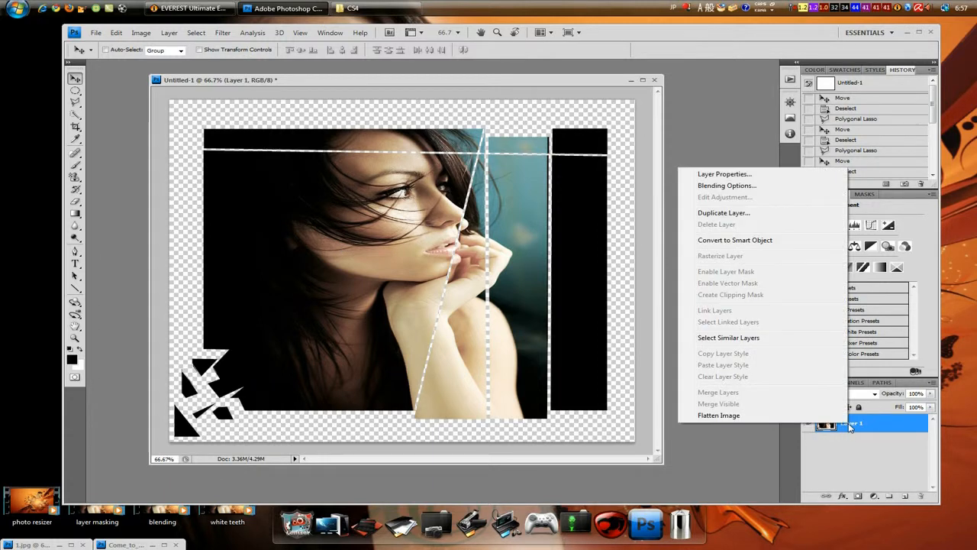
pyautogui.click(735, 214)
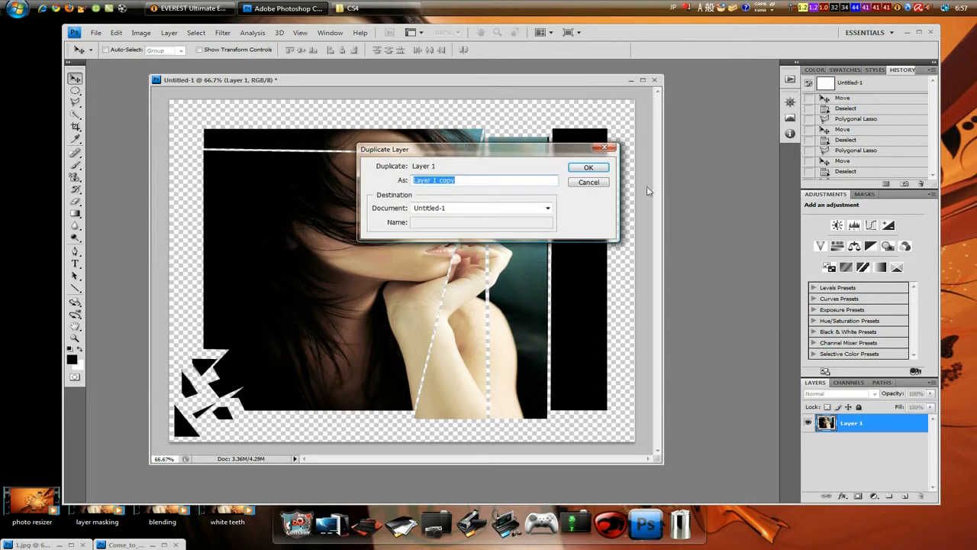
pyautogui.click(588, 168)
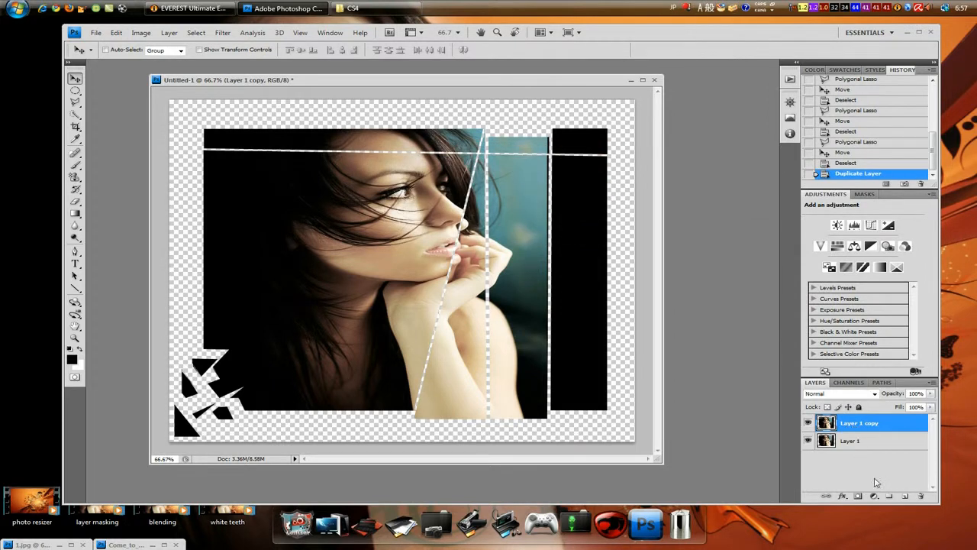
# Add a Drop Shadow to Layer 1 copy and slightly increase its distance, with the image kept in view beside the dialog
pyautogui.click(842, 496)
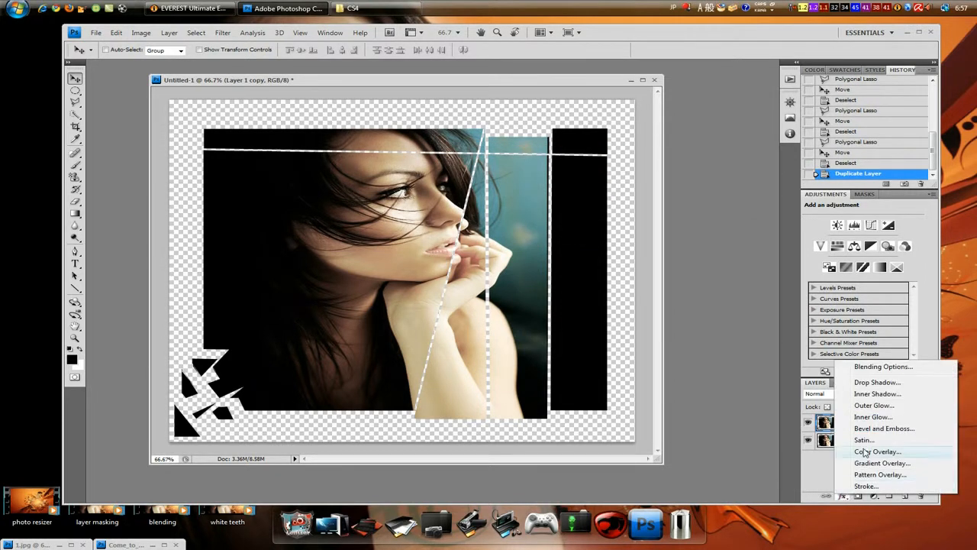
pyautogui.click(877, 382)
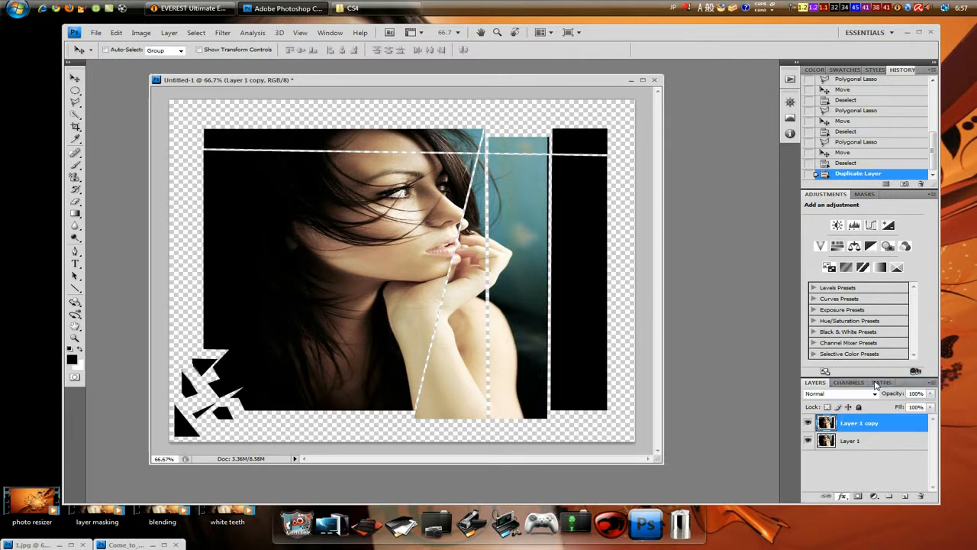
pyautogui.moveTo(449, 285); pyautogui.dragTo(756, 227)
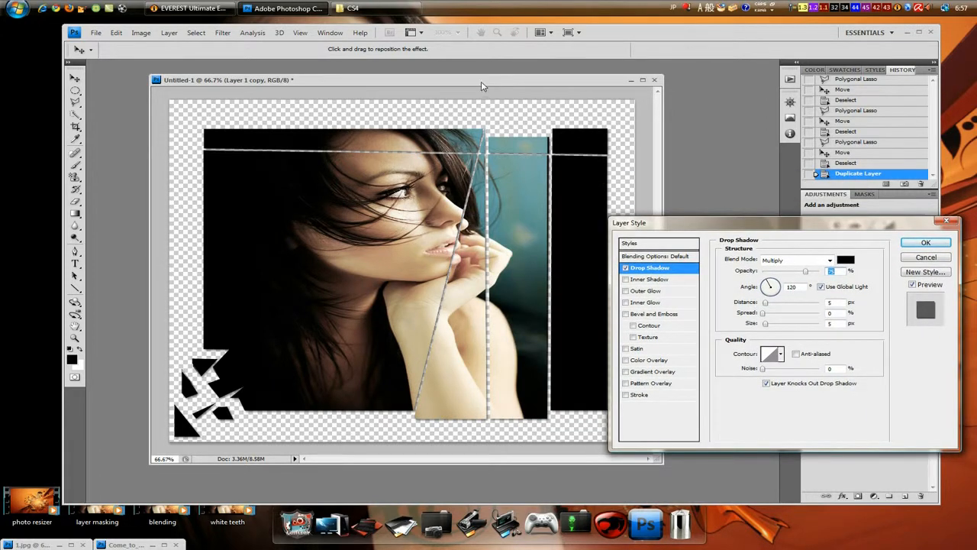
pyautogui.moveTo(430, 86); pyautogui.dragTo(324, 90)
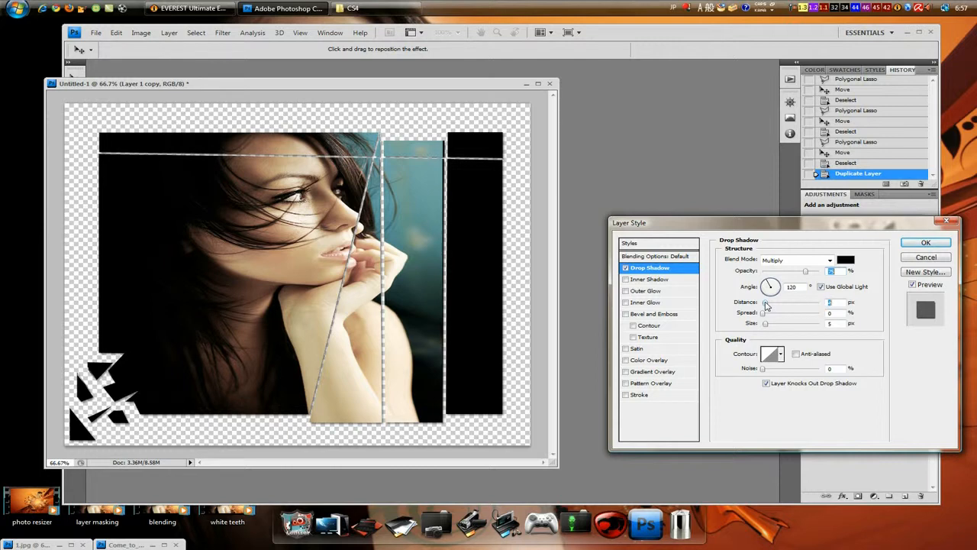
pyautogui.moveTo(766, 303); pyautogui.dragTo(775, 305)
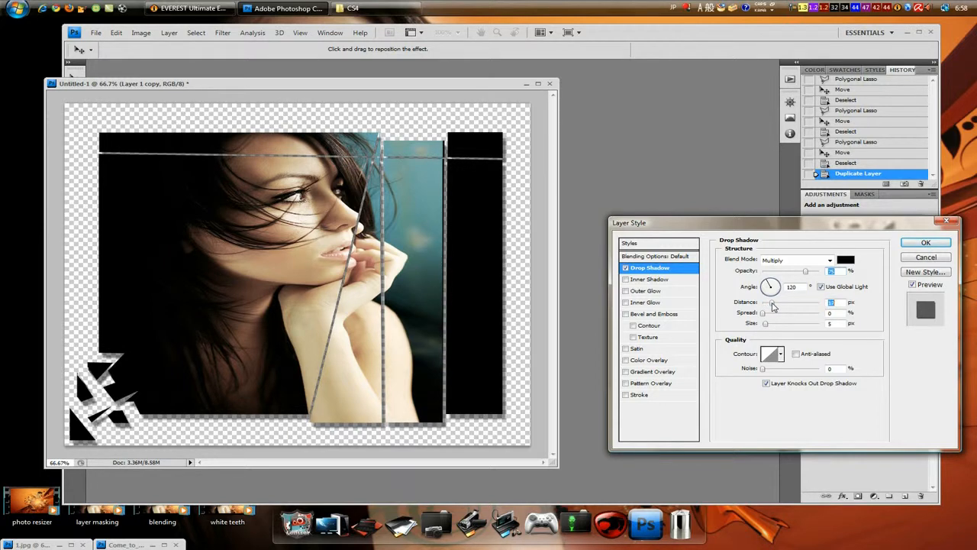
pyautogui.moveTo(774, 306); pyautogui.dragTo(768, 307)
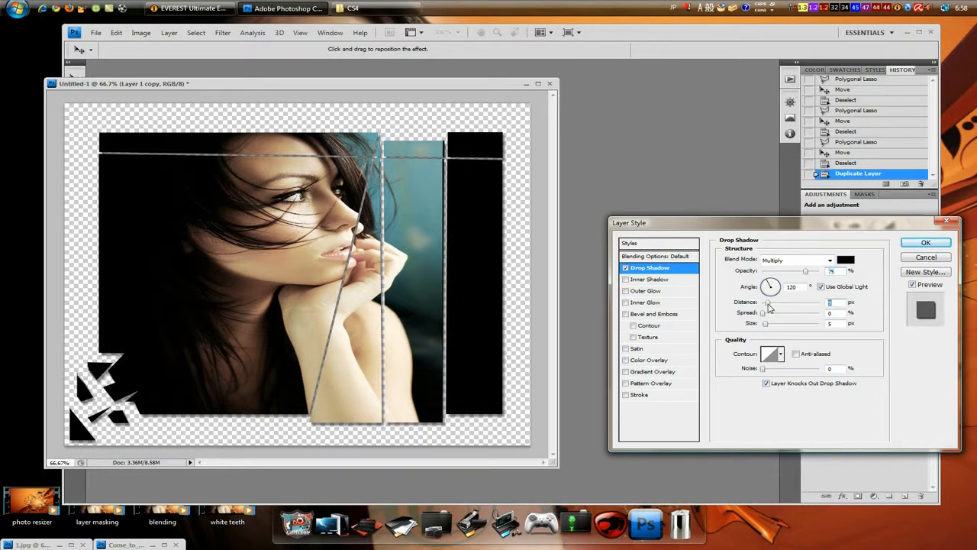
# Enable Inner Shadow with a slightly increased distance, and set the Drop Shadow's distance to 8 px and spread to 7%
pyautogui.click(626, 280)
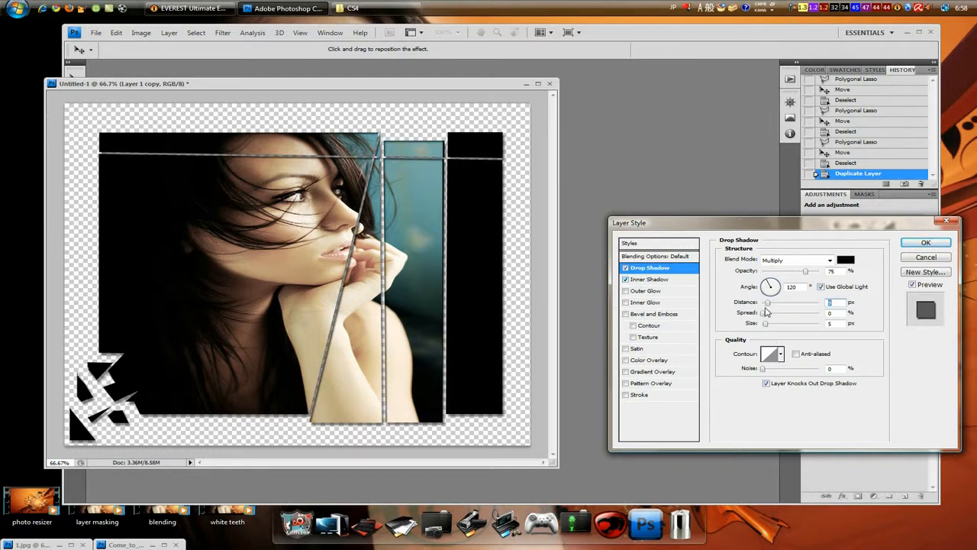
pyautogui.moveTo(763, 316); pyautogui.dragTo(776, 305)
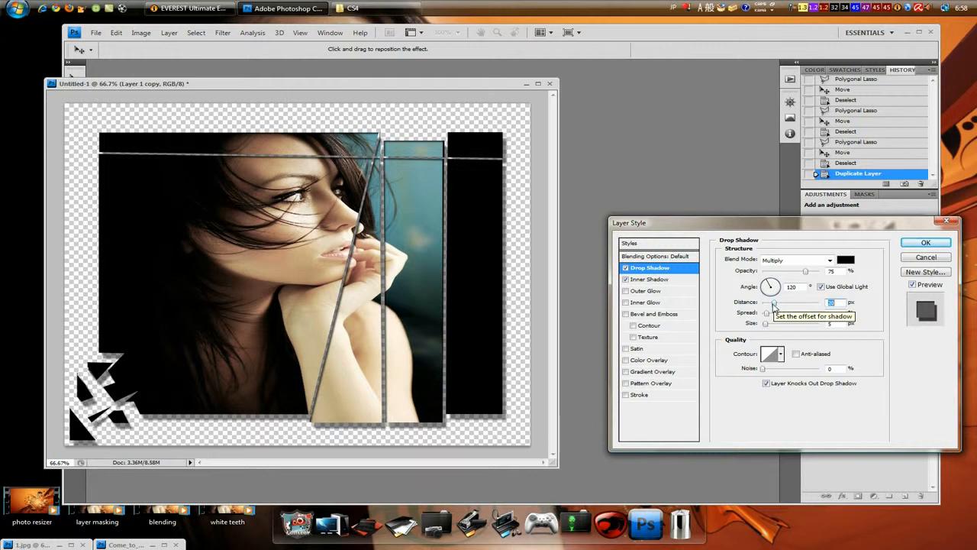
pyautogui.moveTo(774, 303); pyautogui.dragTo(768, 304)
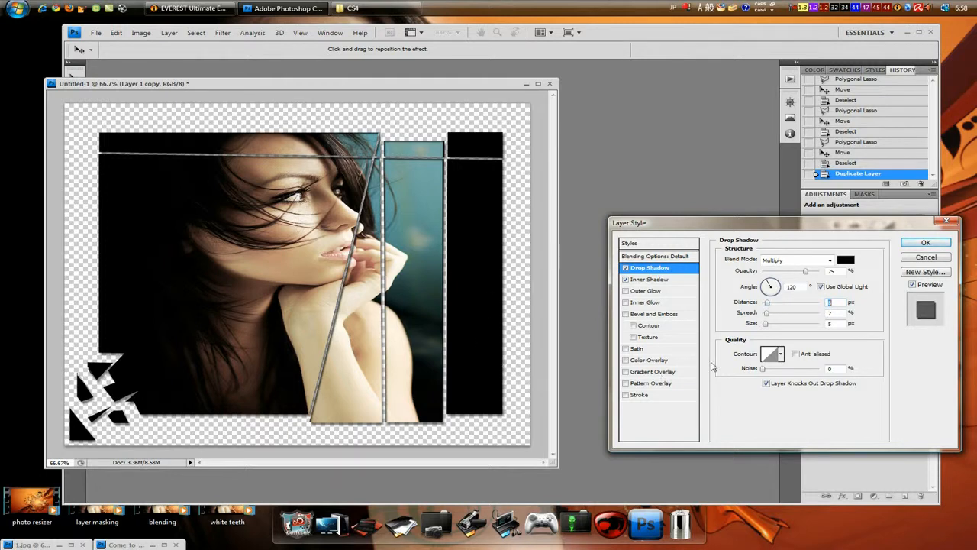
pyautogui.click(651, 281)
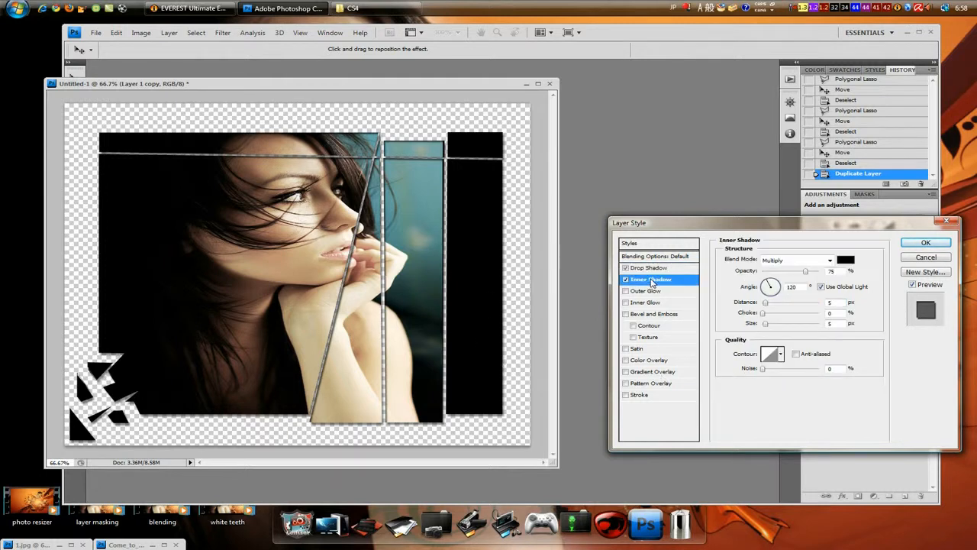
pyautogui.moveTo(766, 304); pyautogui.dragTo(768, 303)
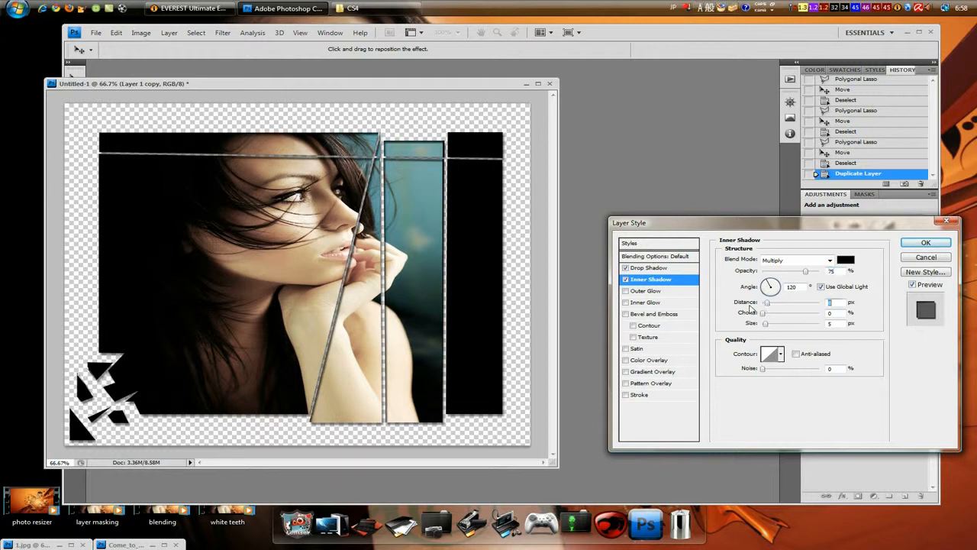
# Set the Drop Shadow's size to 10 px and spread to 6%, and apply the layer style to Layer 1 copy
pyautogui.click(635, 268)
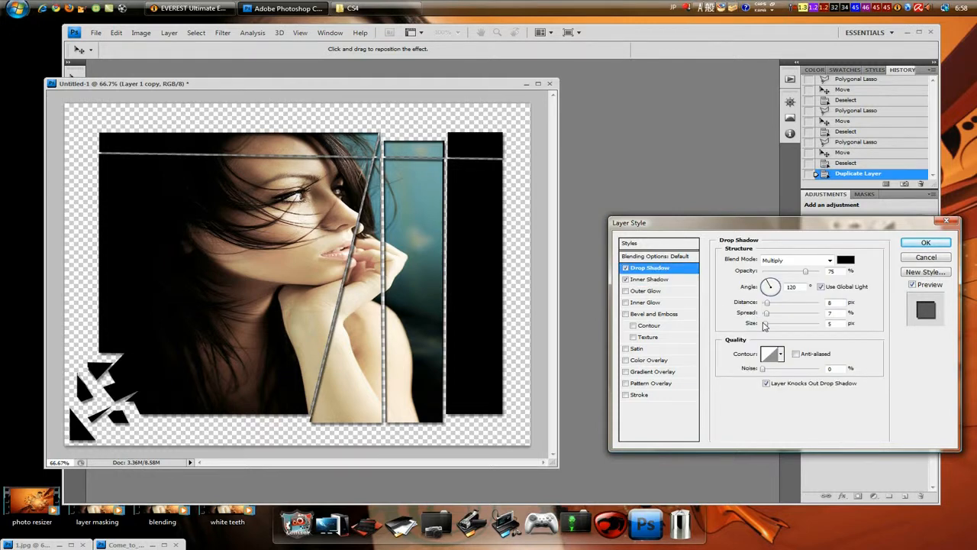
pyautogui.moveTo(765, 326); pyautogui.dragTo(774, 317)
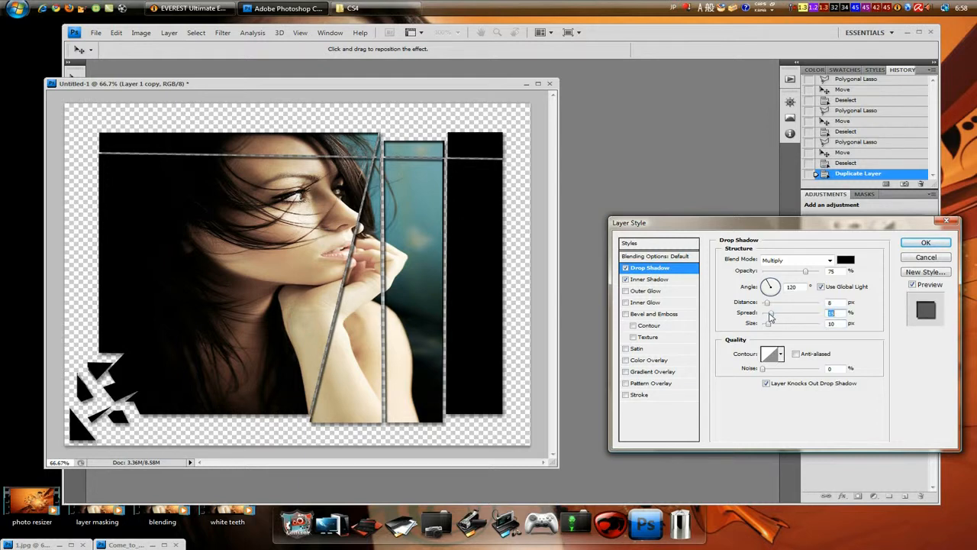
pyautogui.moveTo(768, 318); pyautogui.dragTo(768, 318)
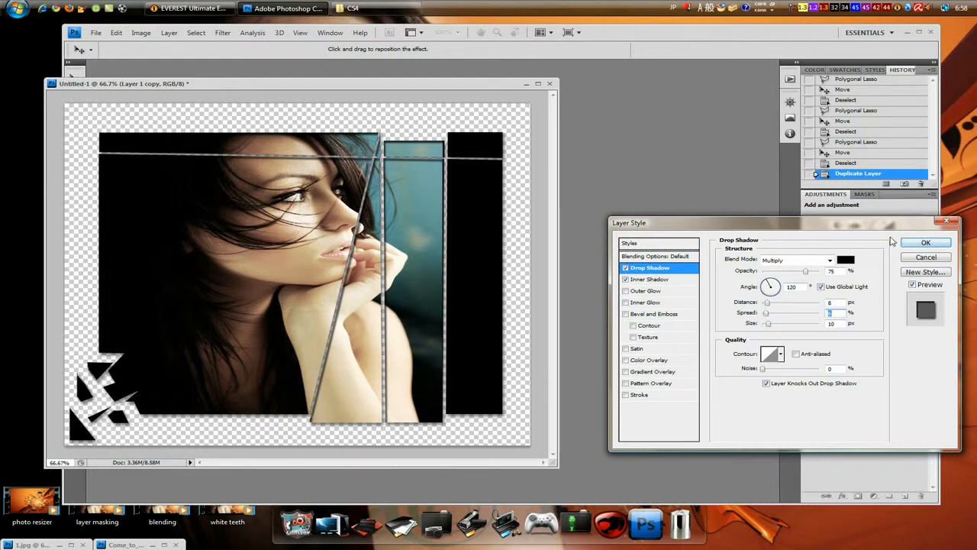
pyautogui.click(945, 242)
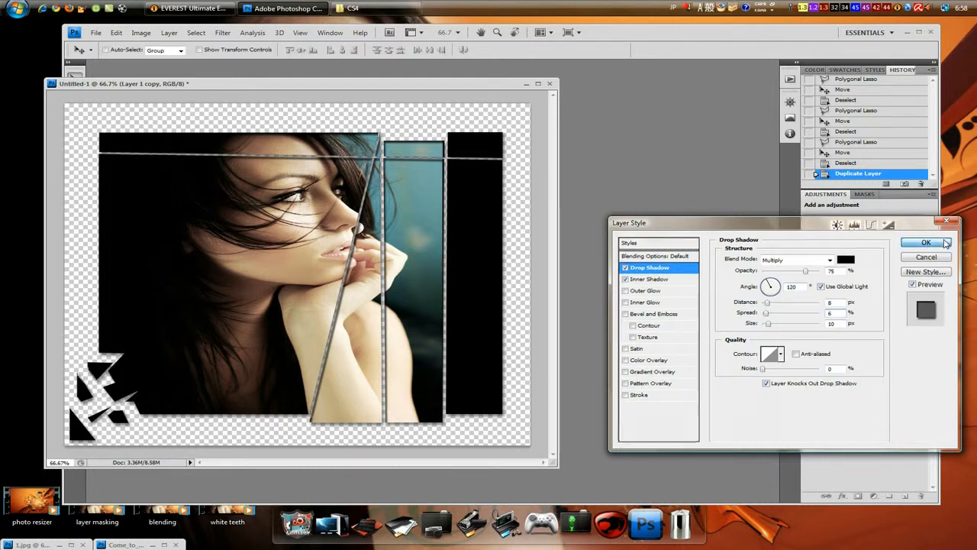
# Create a new document from the 1024 px X 800 px preset with a white background and float it in its own window
pyautogui.moveTo(430, 87); pyautogui.dragTo(592, 84)
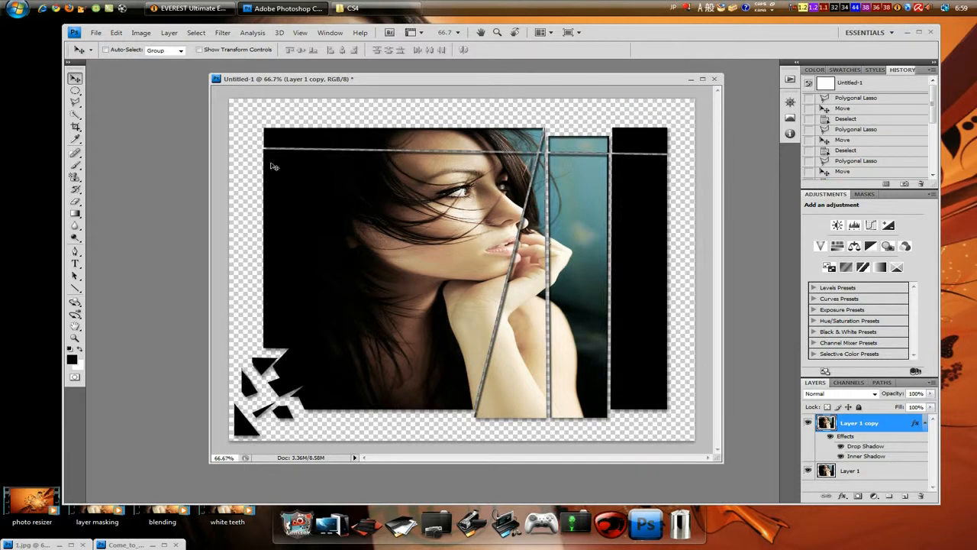
pyautogui.click(95, 33)
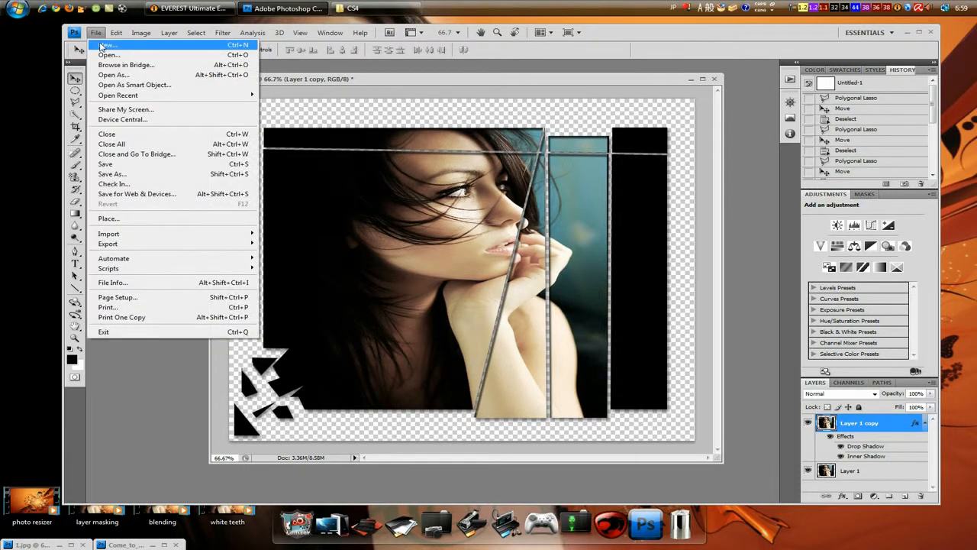
pyautogui.click(107, 45)
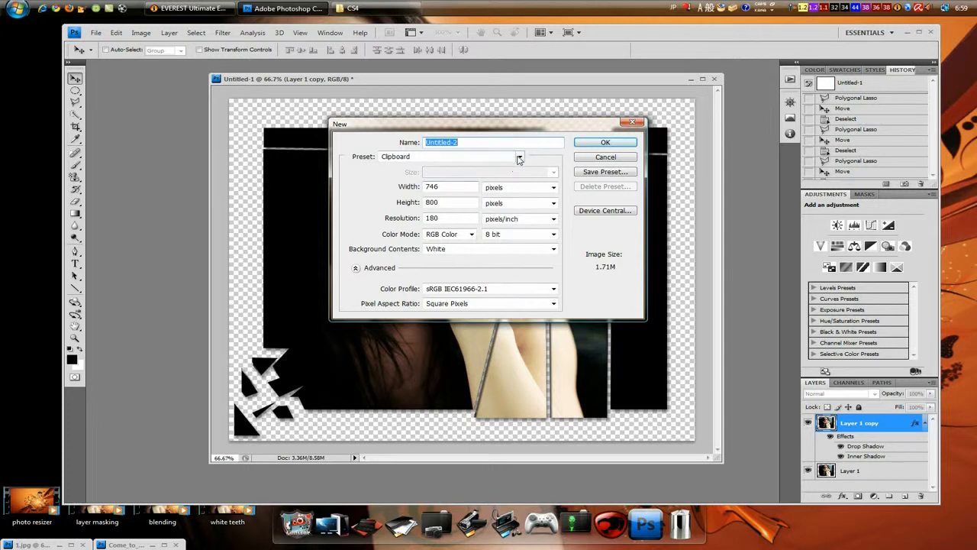
pyautogui.click(520, 157)
pyautogui.click(419, 196)
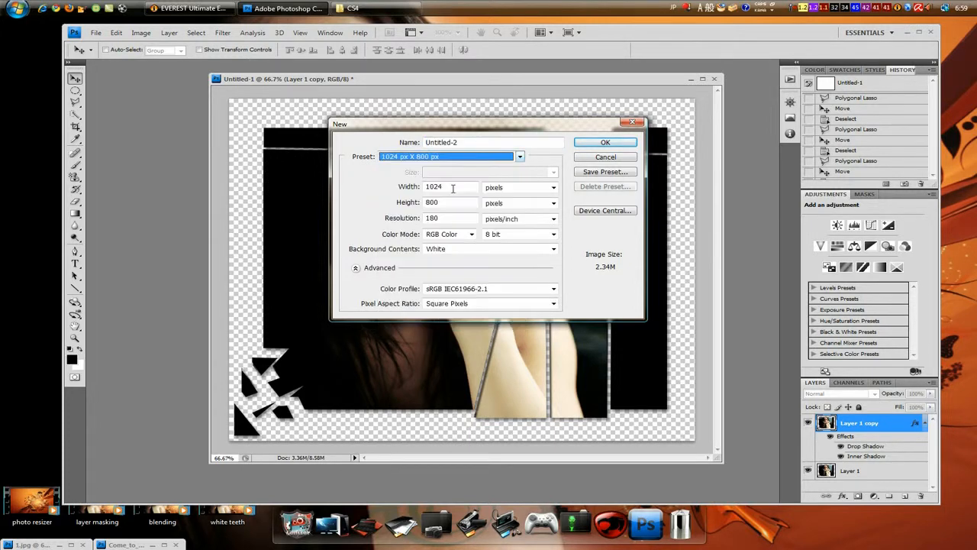
pyautogui.click(587, 145)
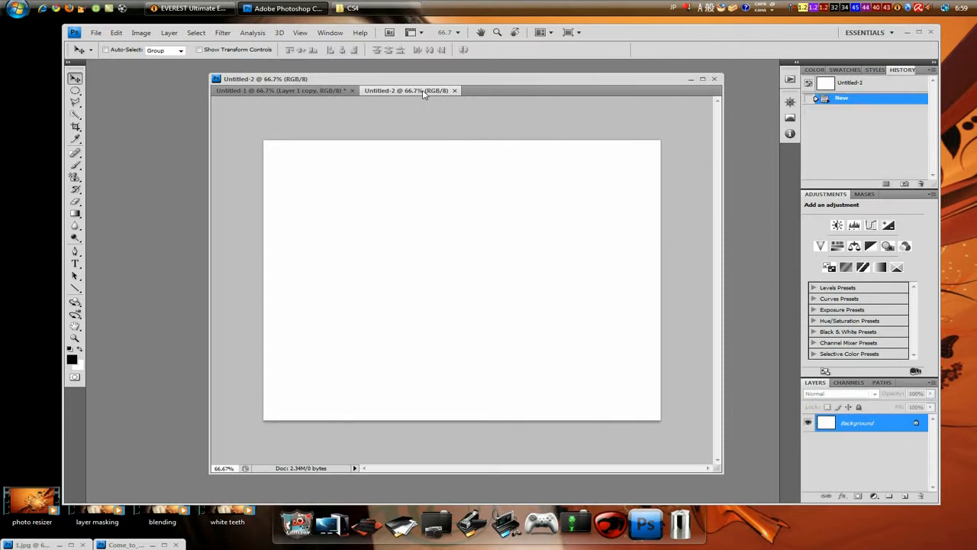
pyautogui.moveTo(423, 91); pyautogui.dragTo(416, 145)
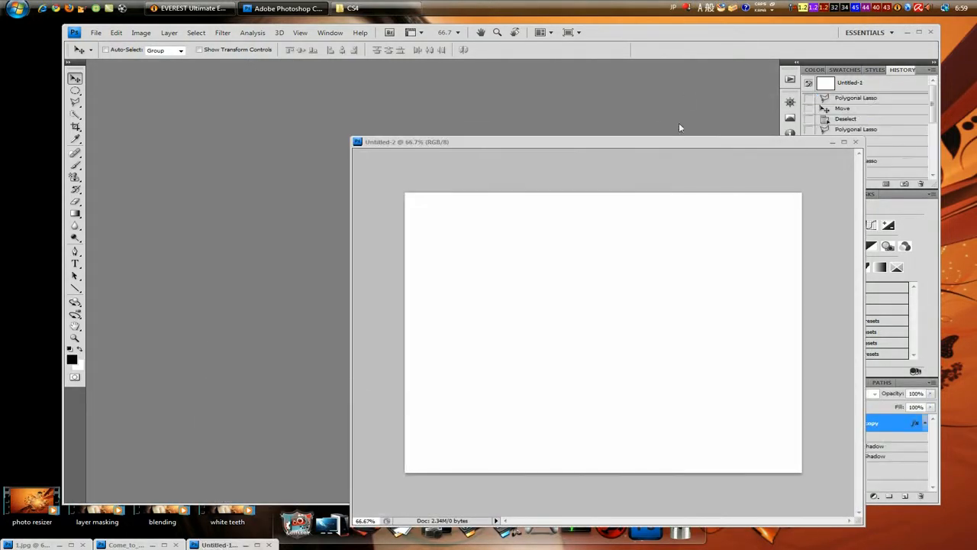
pyautogui.click(674, 142)
pyautogui.moveTo(674, 141); pyautogui.dragTo(486, 93)
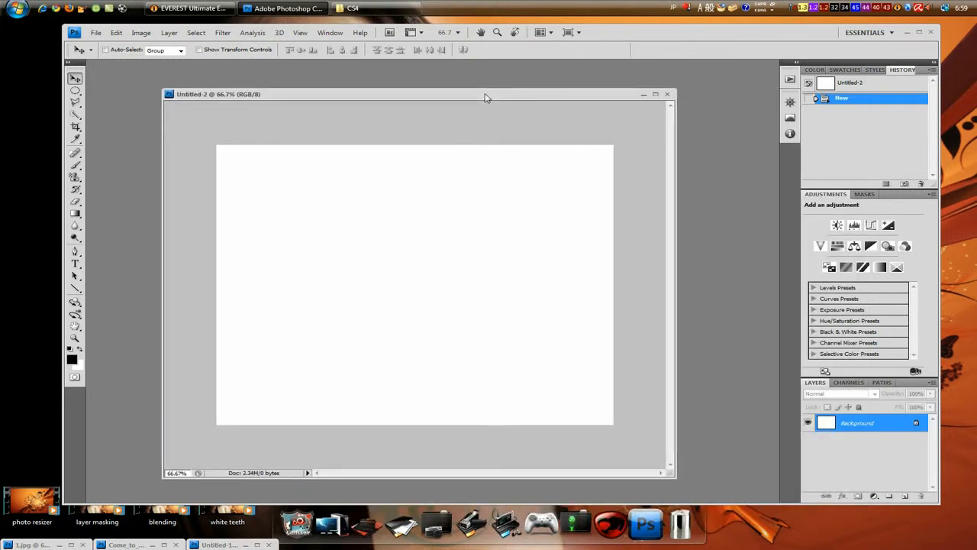
# Fill the white background with many overlapping black-to-white linear gradients in Difference mode, drawn at varied angles and lengths
pyautogui.click(75, 217)
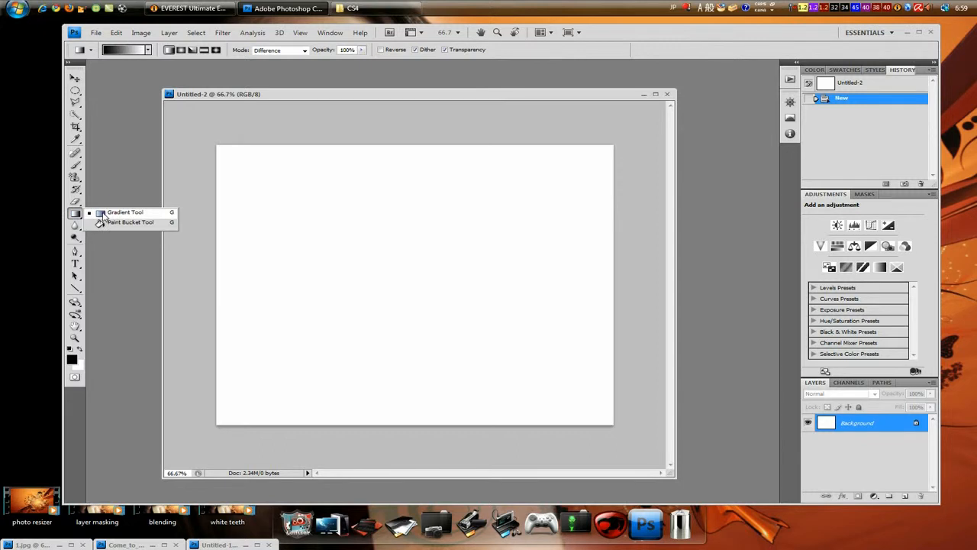
pyautogui.click(102, 213)
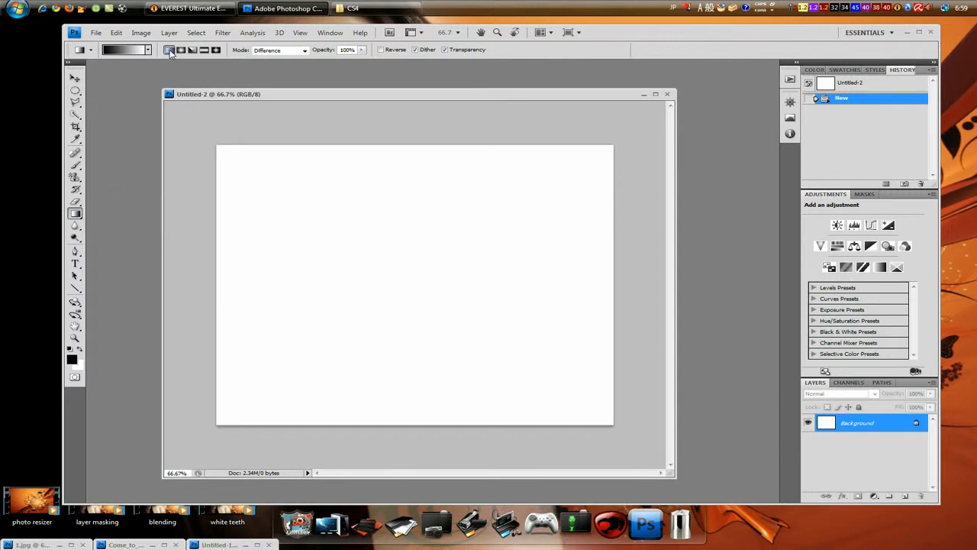
pyautogui.click(304, 50)
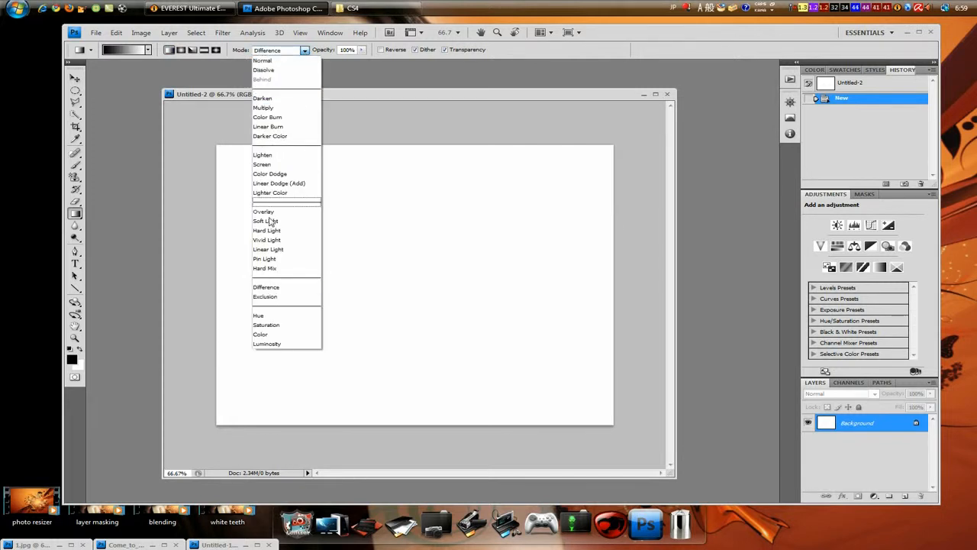
pyautogui.click(268, 287)
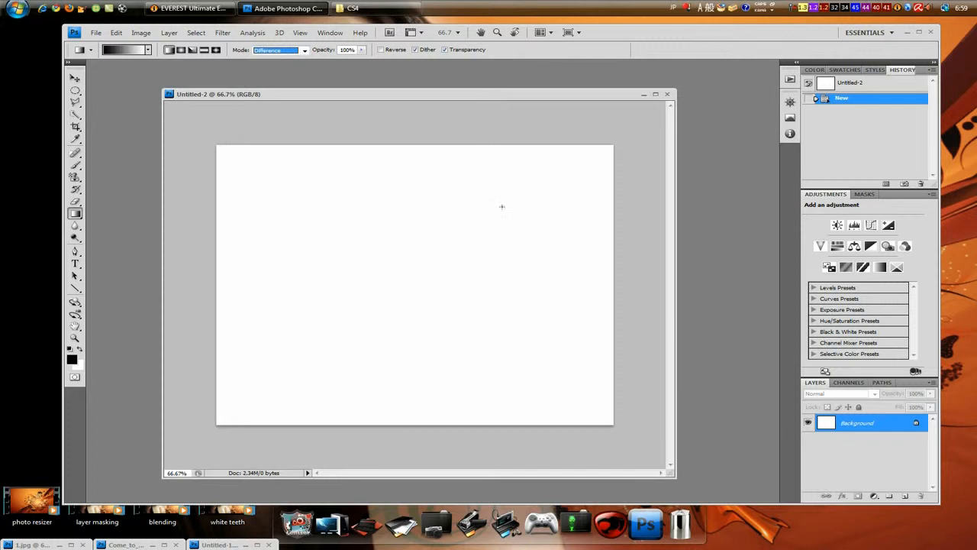
pyautogui.moveTo(365, 158); pyautogui.dragTo(236, 282)
pyautogui.moveTo(531, 177); pyautogui.dragTo(304, 296)
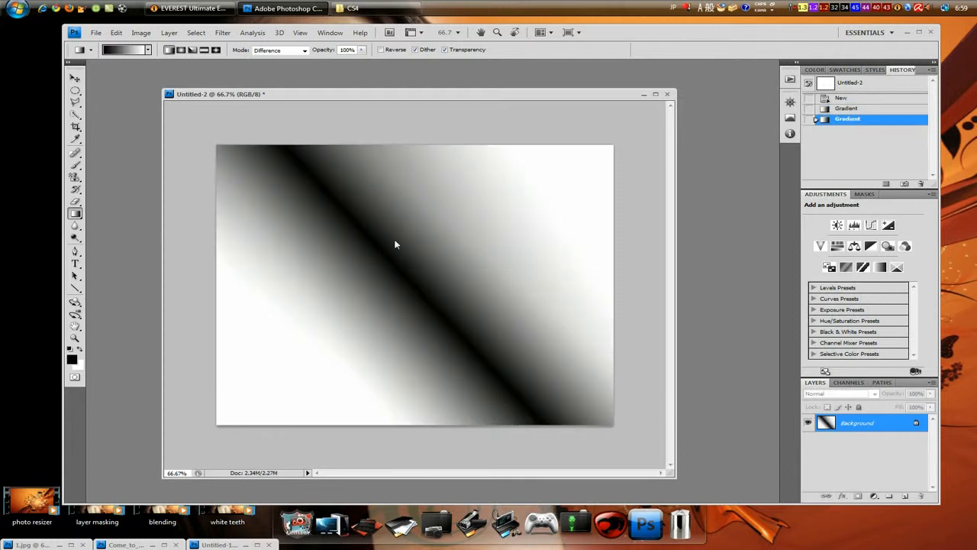
pyautogui.moveTo(336, 341); pyautogui.dragTo(532, 344)
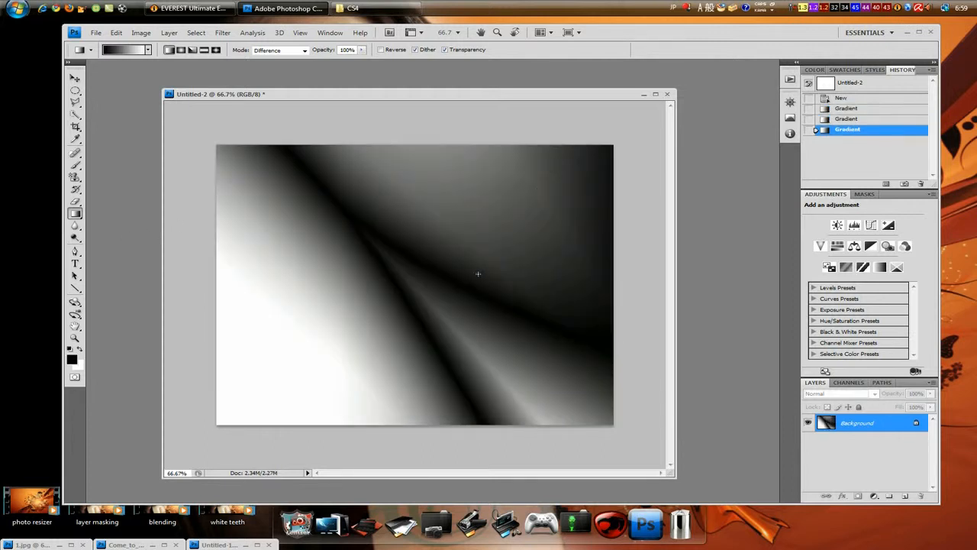
pyautogui.moveTo(270, 336); pyautogui.dragTo(393, 260)
pyautogui.moveTo(236, 352); pyautogui.dragTo(458, 286)
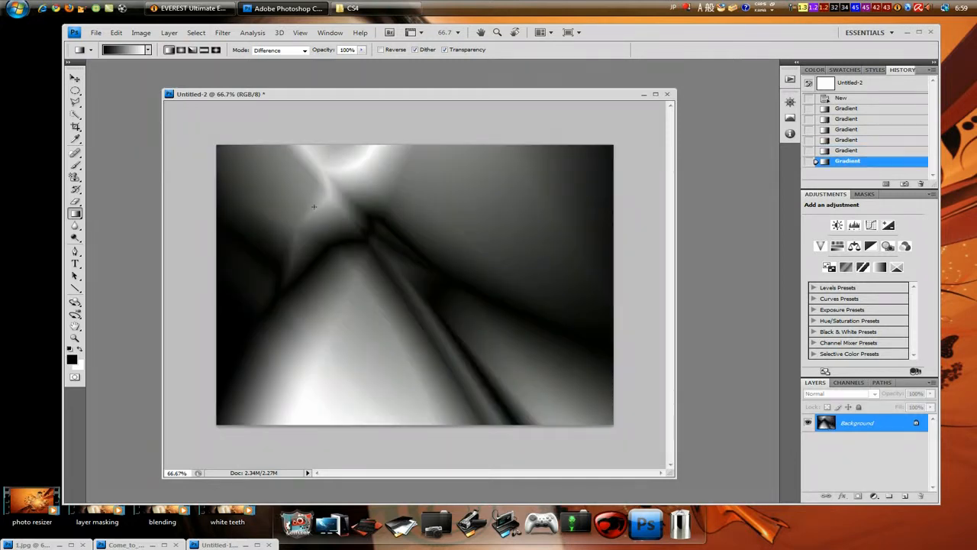
pyautogui.moveTo(316, 206); pyautogui.dragTo(419, 229)
pyautogui.moveTo(360, 262); pyautogui.dragTo(364, 404)
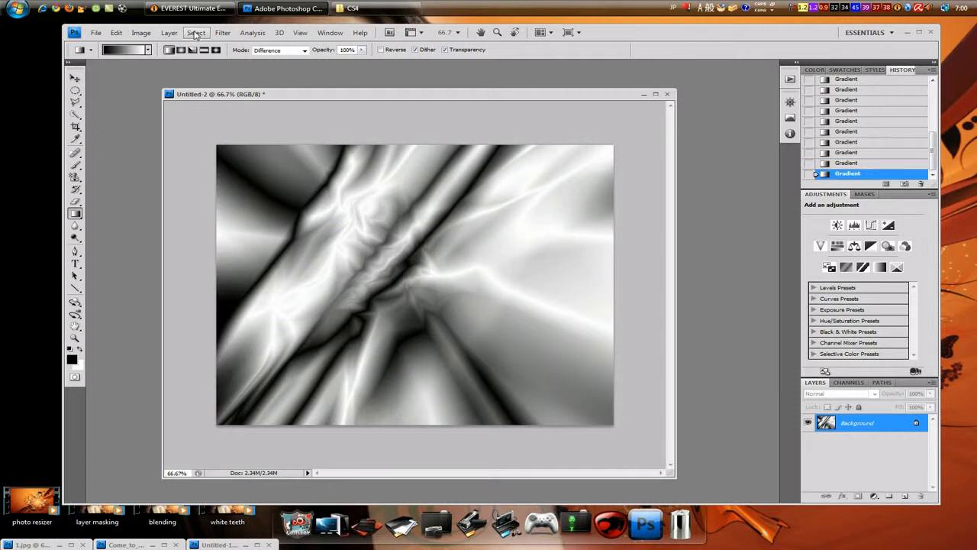
# Colorize the gradient background blue with Hue/Saturation, using hue 216, saturation 25 and lightness +12
pyautogui.click(142, 33)
pyautogui.moveTo(226, 60)
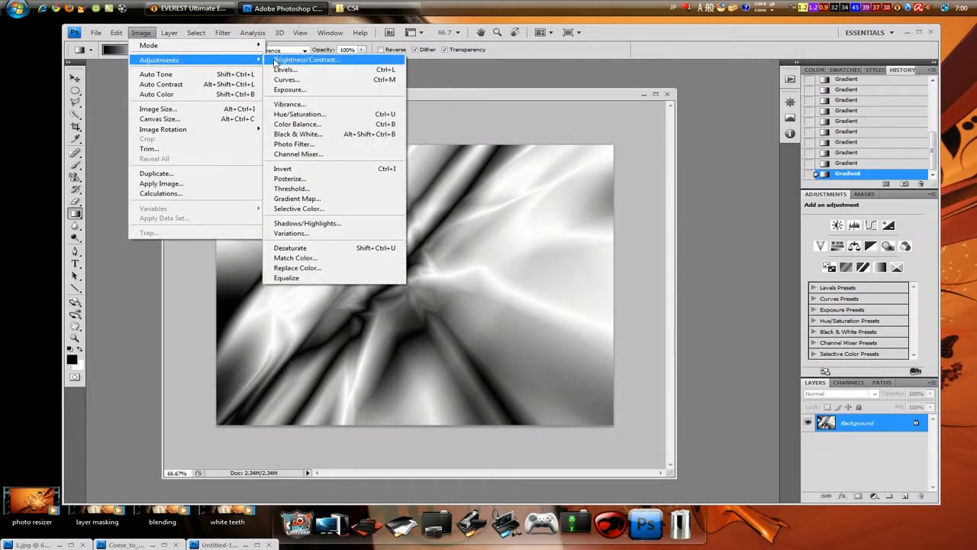
pyautogui.click(308, 115)
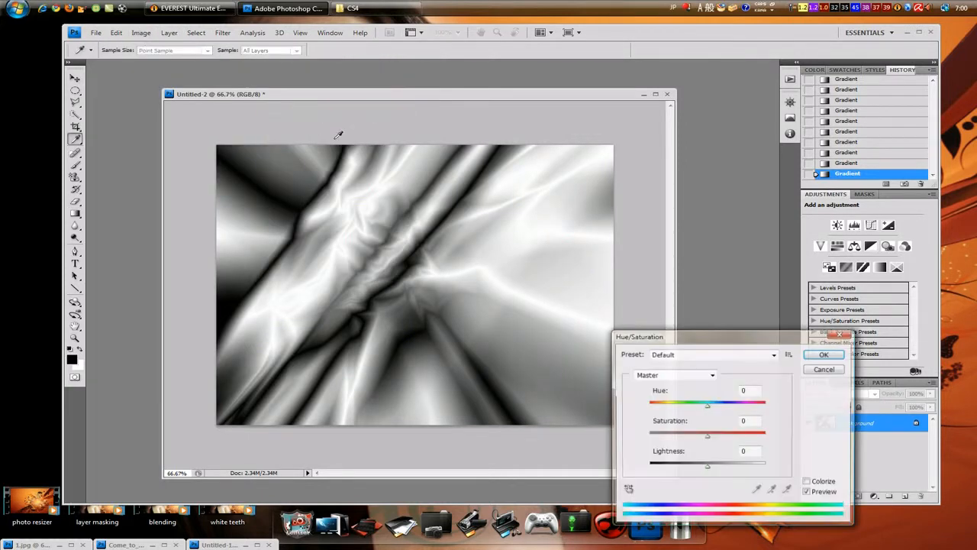
pyautogui.moveTo(772, 339); pyautogui.dragTo(823, 204)
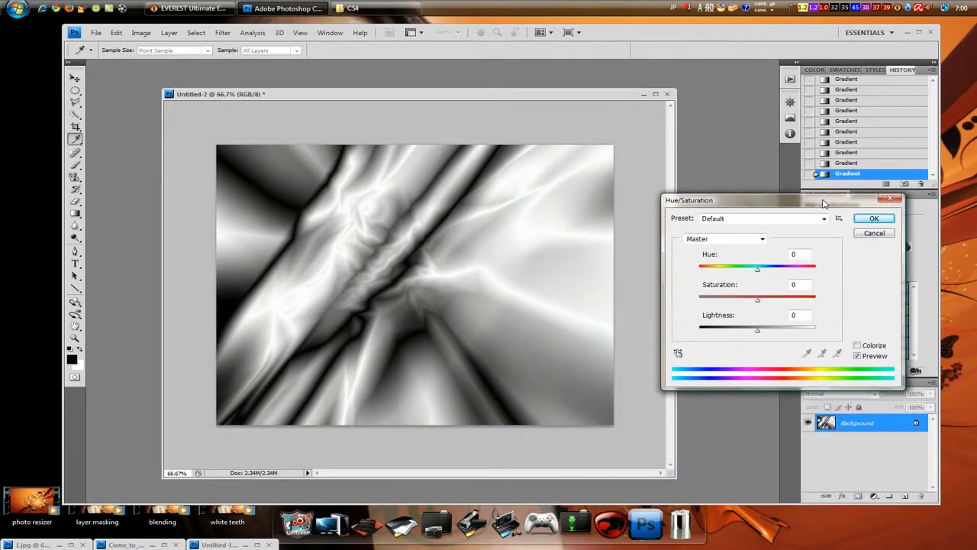
pyautogui.click(857, 346)
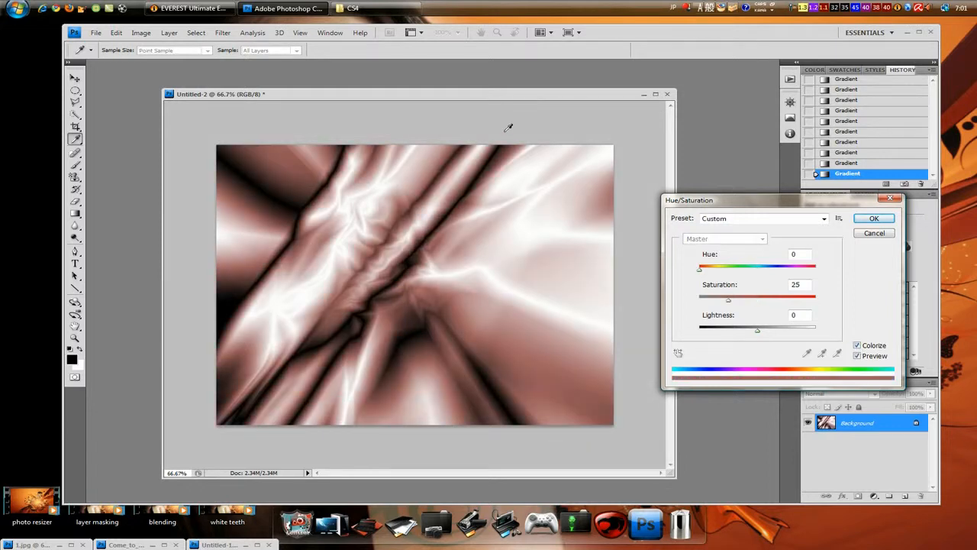
pyautogui.moveTo(496, 100); pyautogui.dragTo(422, 82)
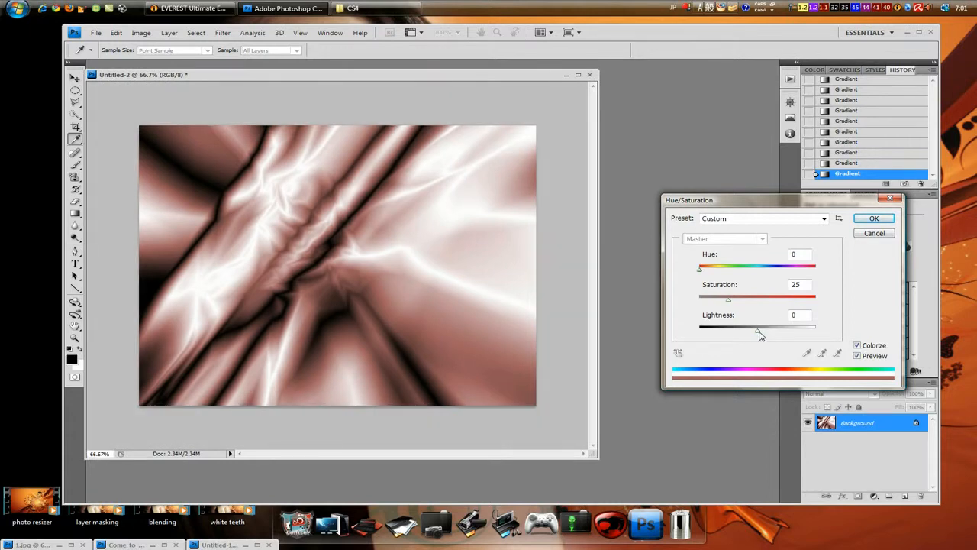
pyautogui.moveTo(759, 331); pyautogui.dragTo(766, 332)
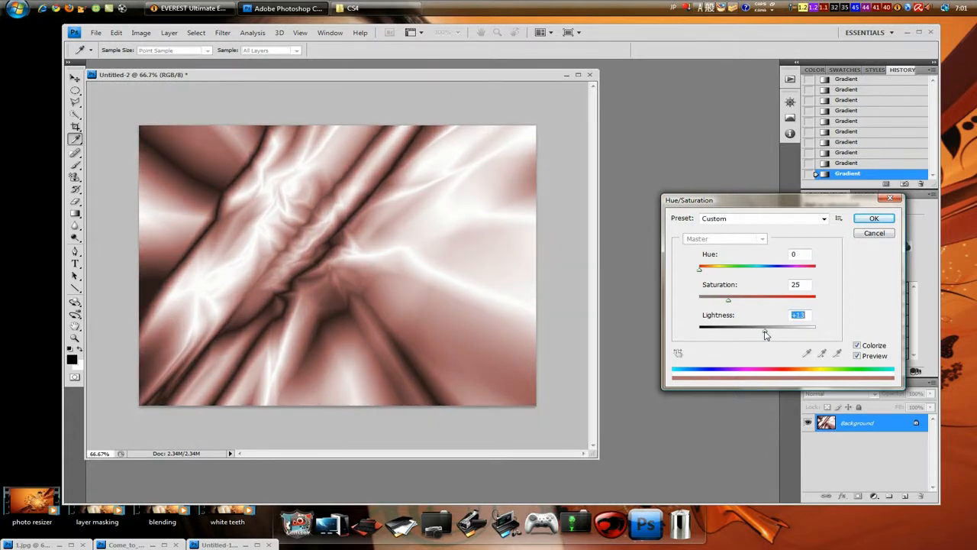
pyautogui.moveTo(700, 270); pyautogui.dragTo(770, 272)
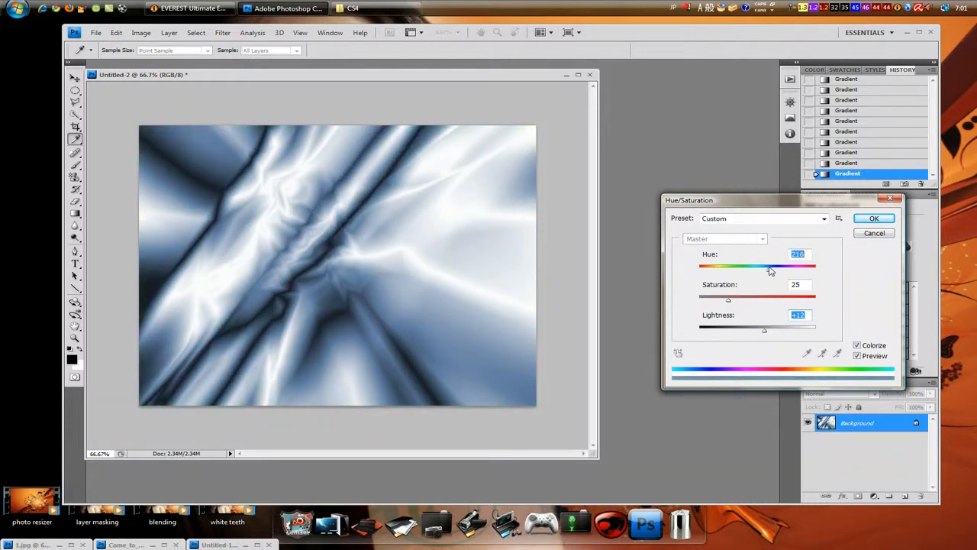
pyautogui.click(874, 218)
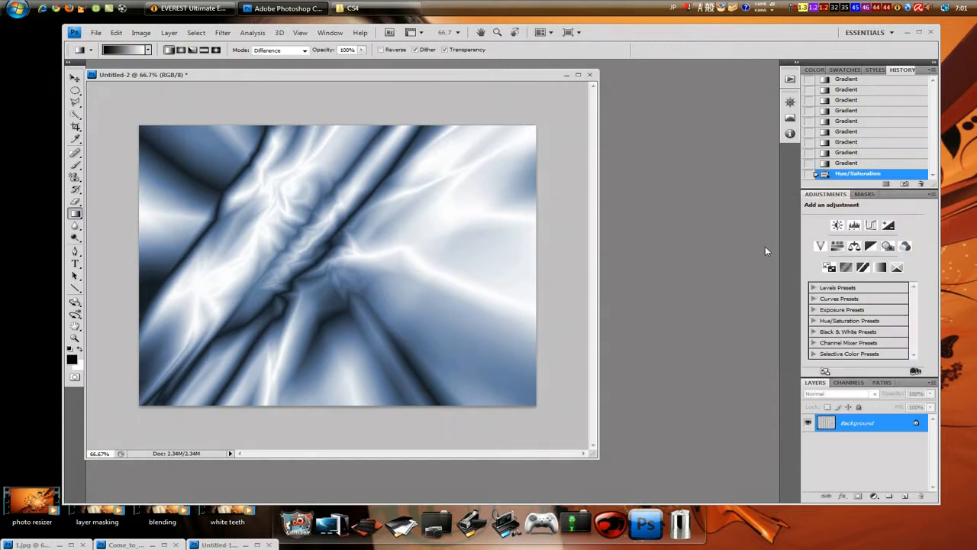
# Select and copy the entire blue gradient canvas, and minimize its document window
pyautogui.moveTo(438, 75); pyautogui.dragTo(519, 83)
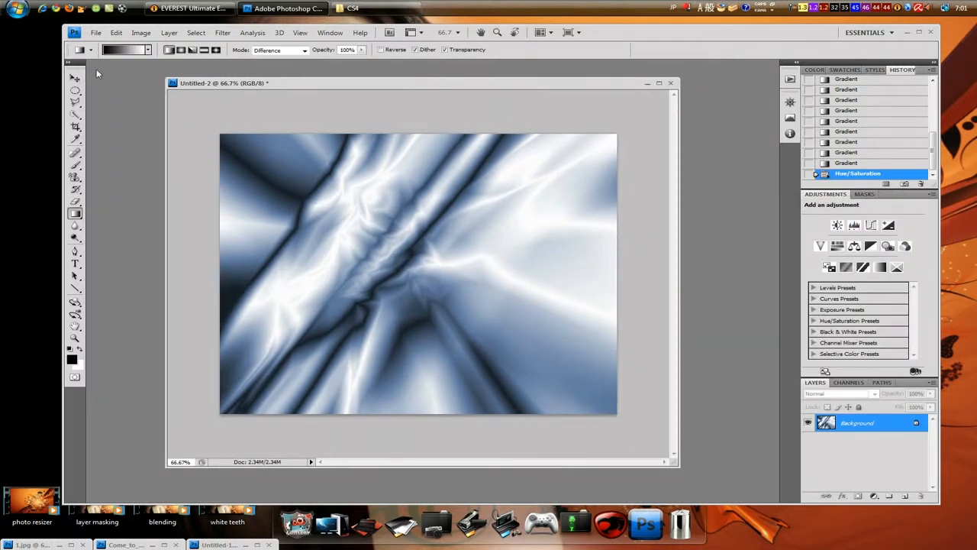
pyautogui.click(75, 78)
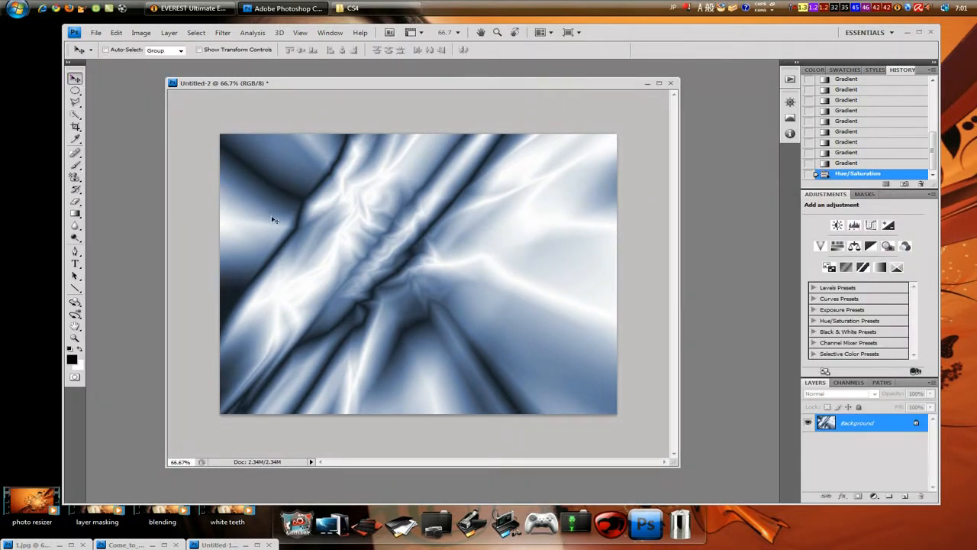
pyautogui.hotkey('ctrl', 'a')
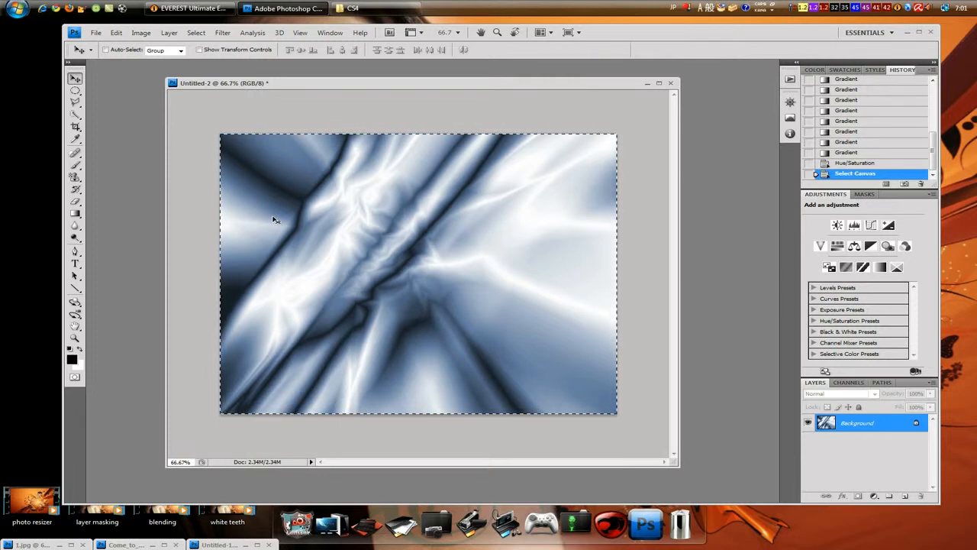
pyautogui.click(648, 83)
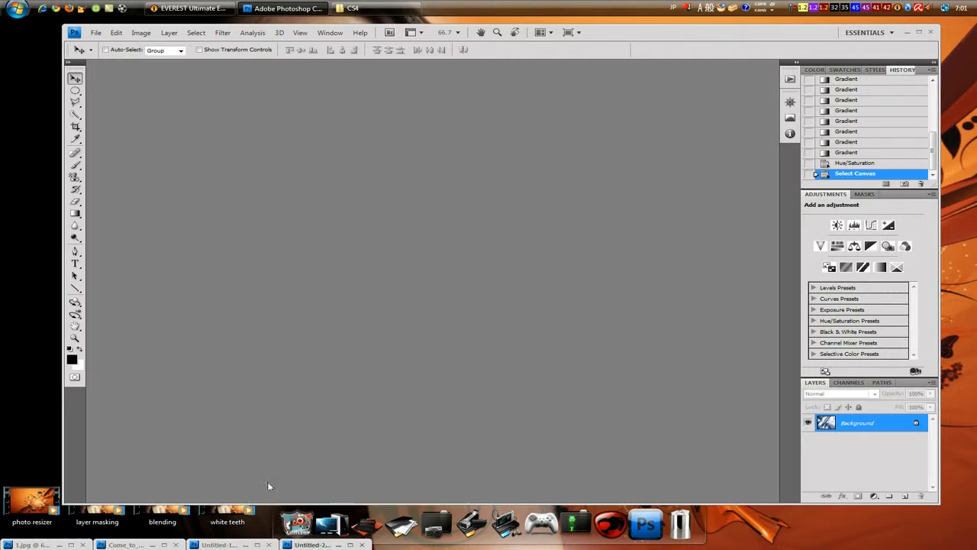
# Restore the shattered portrait document Untitled-1 and paste the copied gradient into a new layer above Layer 1 copy
pyautogui.click(246, 544)
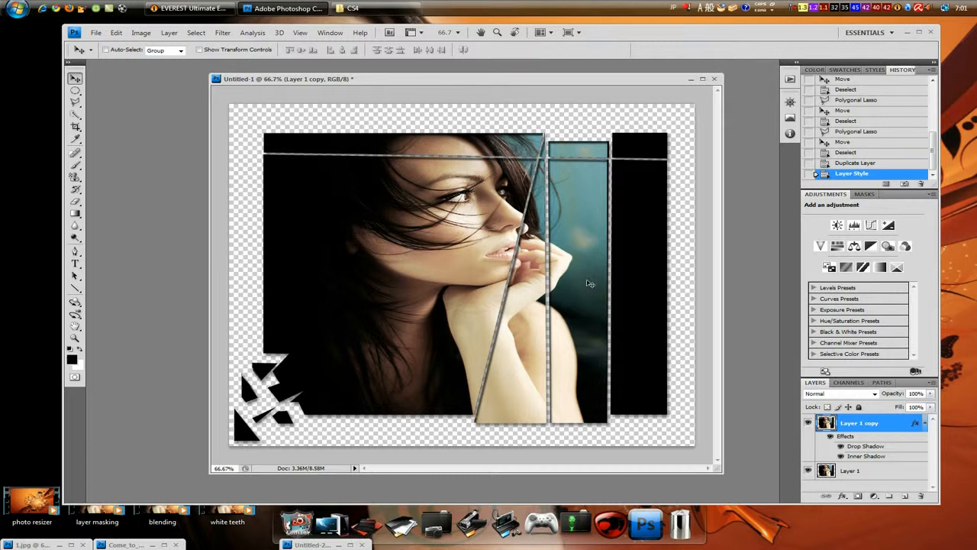
pyautogui.click(904, 496)
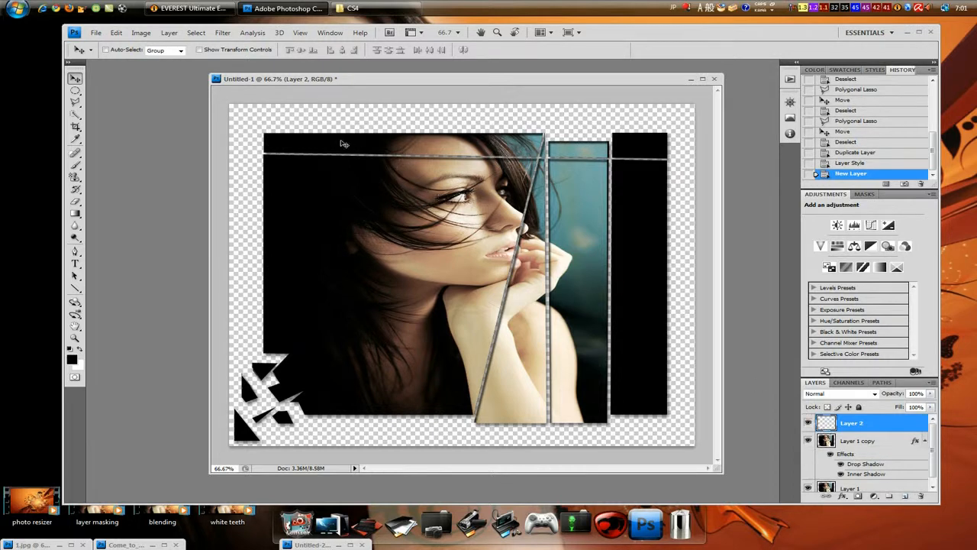
pyautogui.hotkey('ctrl', 'v')
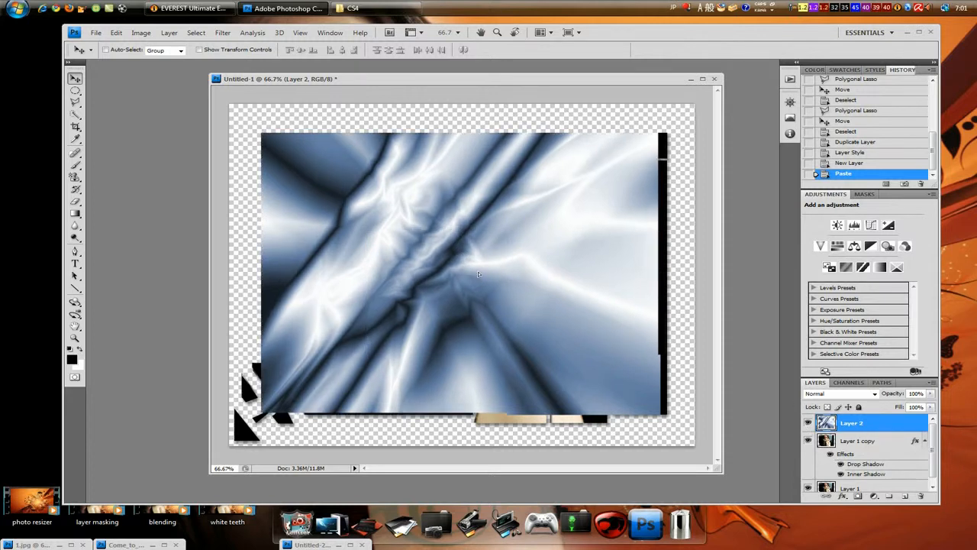
# Free-transform the pasted gradient on Layer 2 to about 117% width and 122% height, covering the whole canvas
pyautogui.moveTo(472, 272); pyautogui.dragTo(482, 263)
pyautogui.click(117, 33)
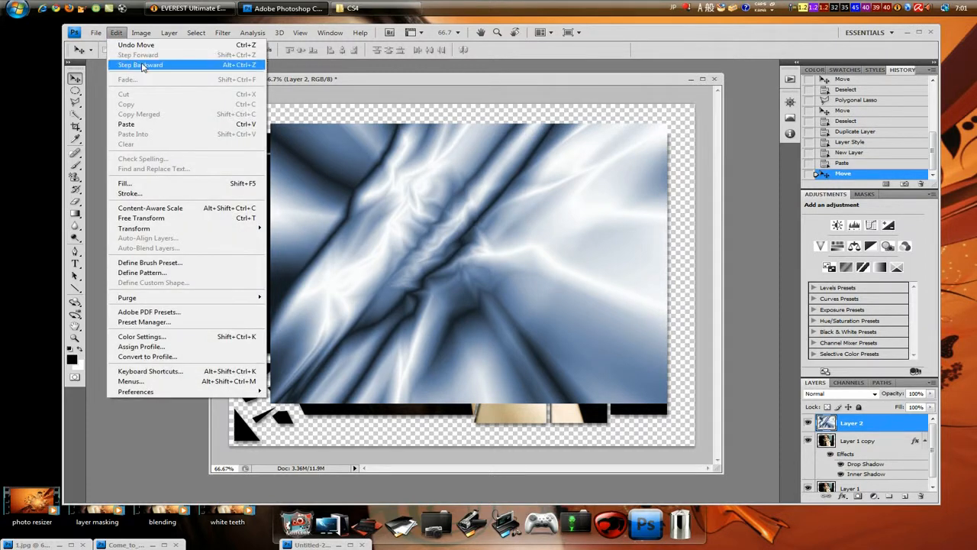
pyautogui.click(188, 219)
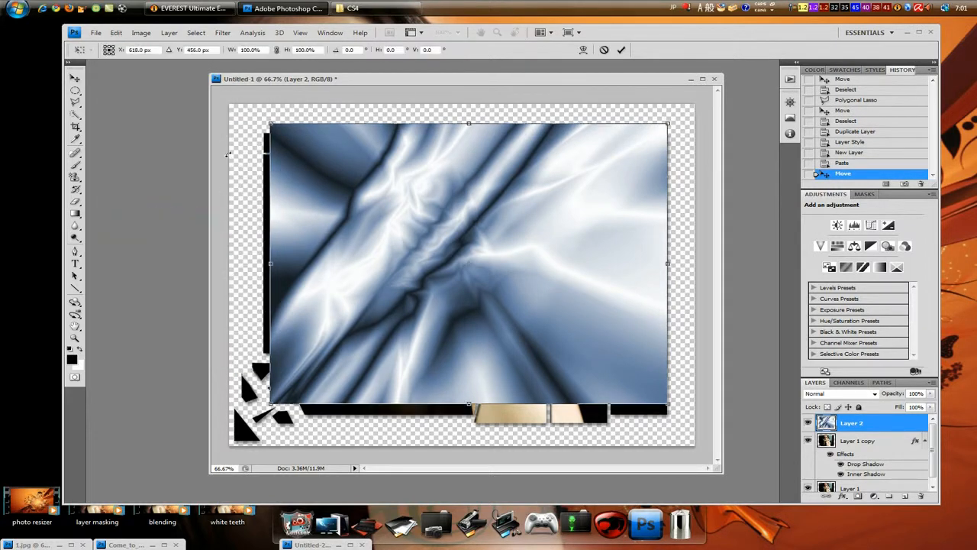
pyautogui.moveTo(271, 123); pyautogui.dragTo(227, 102)
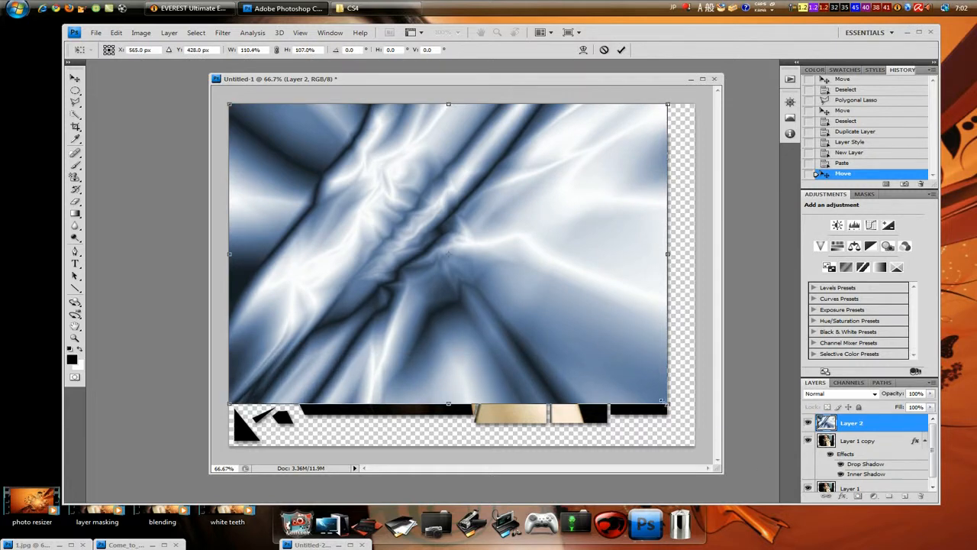
pyautogui.moveTo(670, 406); pyautogui.dragTo(690, 442)
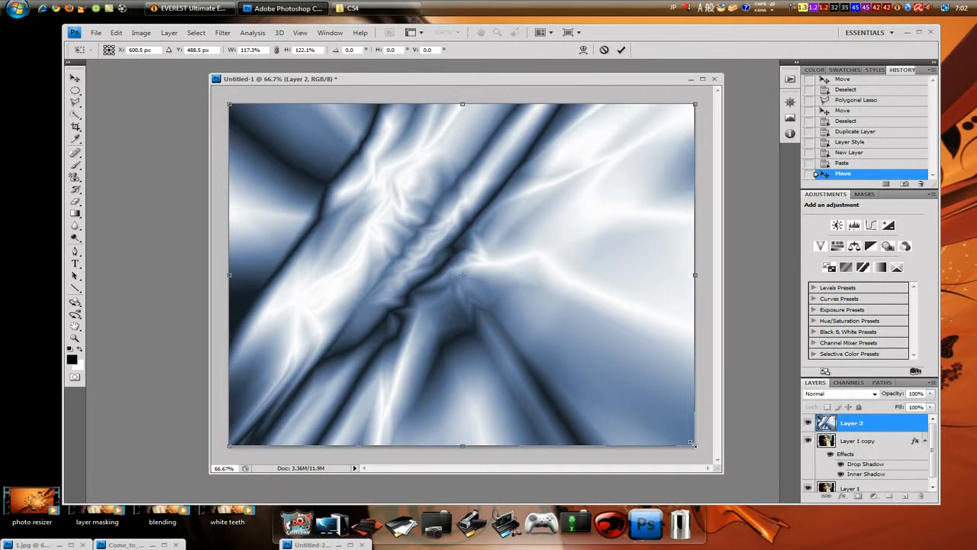
pyautogui.press('Return')
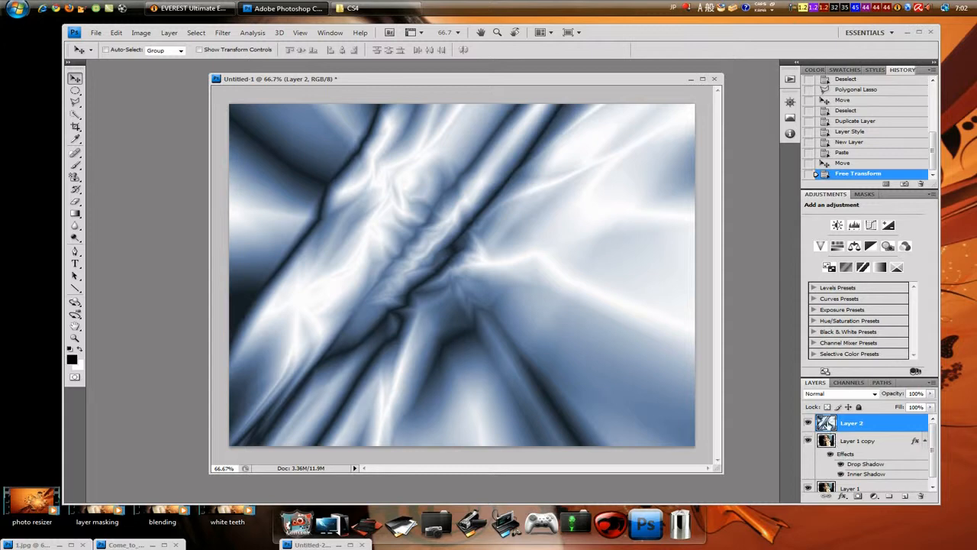
# Enlarge the program window to show the full layer stack, and place Layer 2 between Layer 1 copy and Layer 1
pyautogui.moveTo(825, 424)
pyautogui.mouseDown()
pyautogui.moveTo(831, 443)
pyautogui.moveTo(828, 425)
pyautogui.mouseUp()
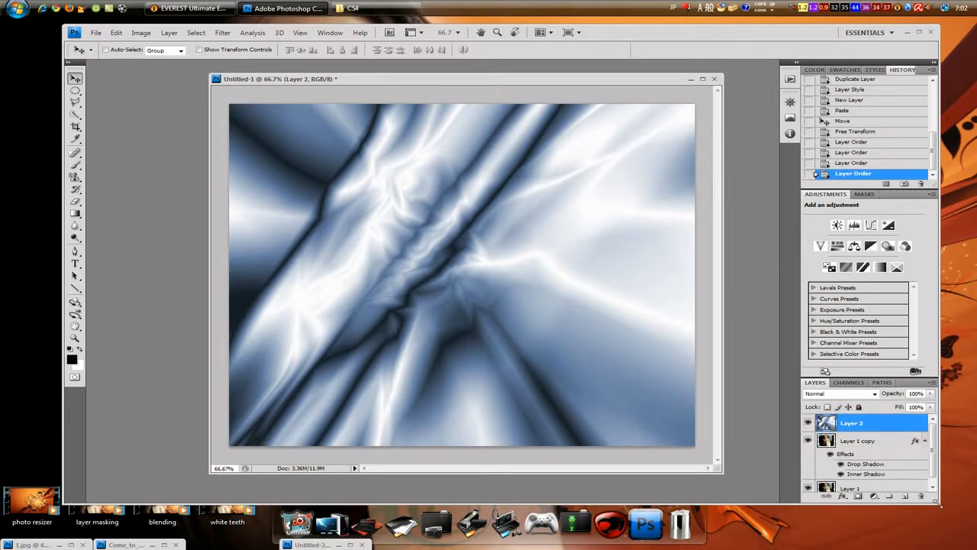
pyautogui.moveTo(941, 504); pyautogui.dragTo(945, 521)
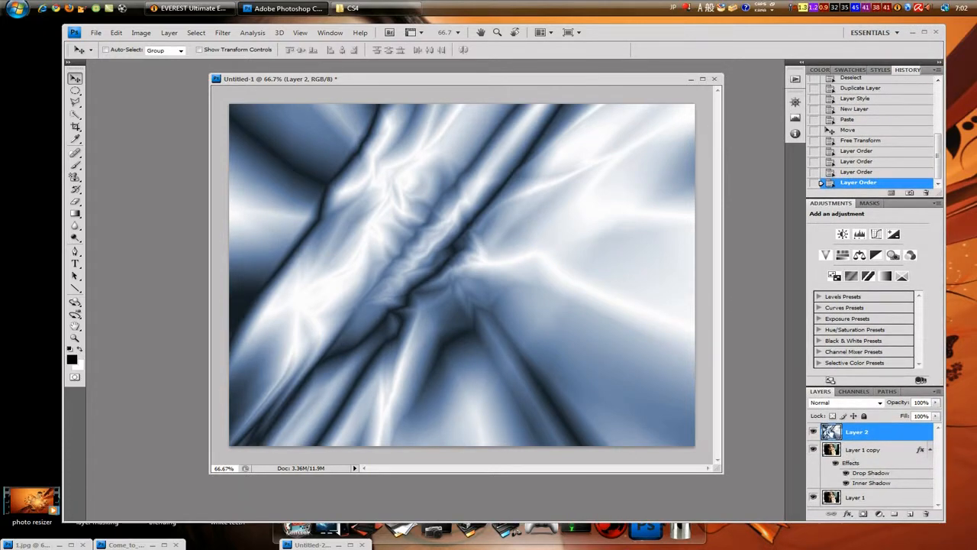
pyautogui.moveTo(832, 432); pyautogui.dragTo(841, 491)
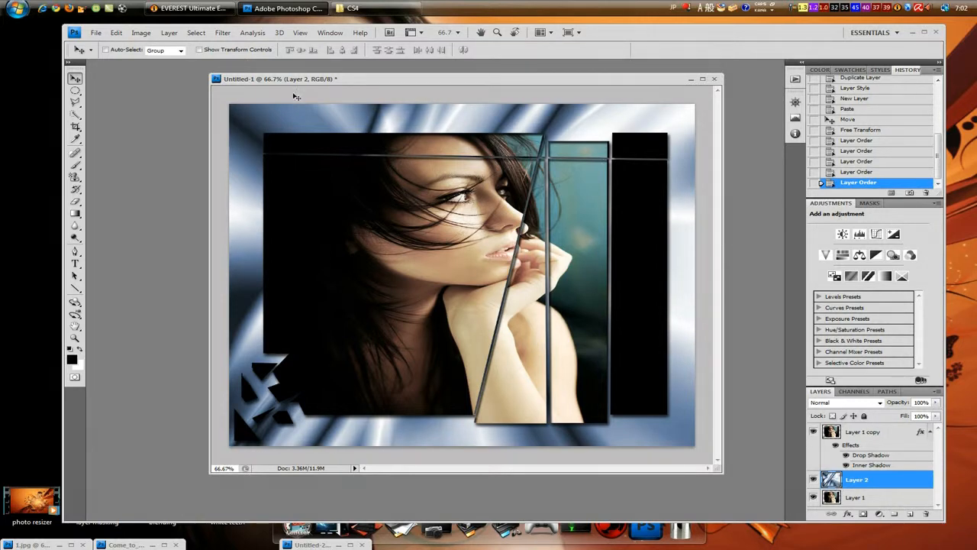
# Open the image adjustment choices for the gradient background on Layer 2
pyautogui.click(142, 33)
pyautogui.moveTo(177, 60)
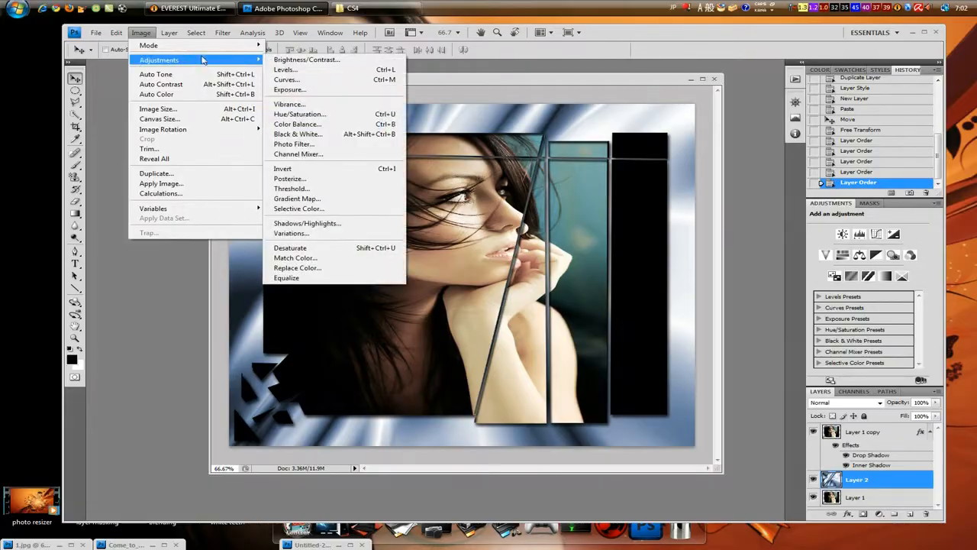